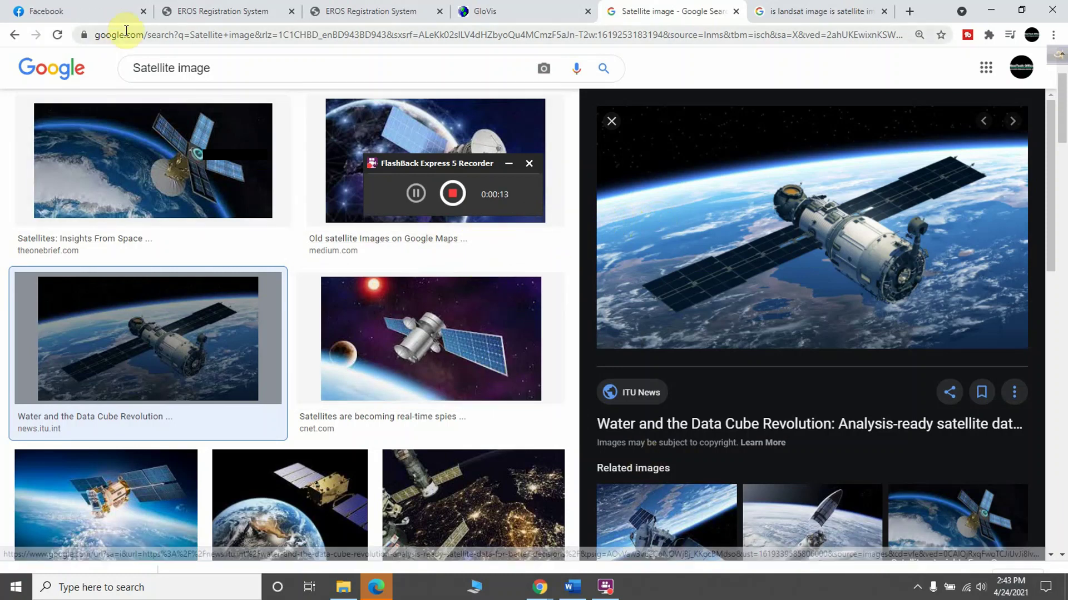
Close the Facebook tab so the 'Satellite image' results are showing
click(143, 11)
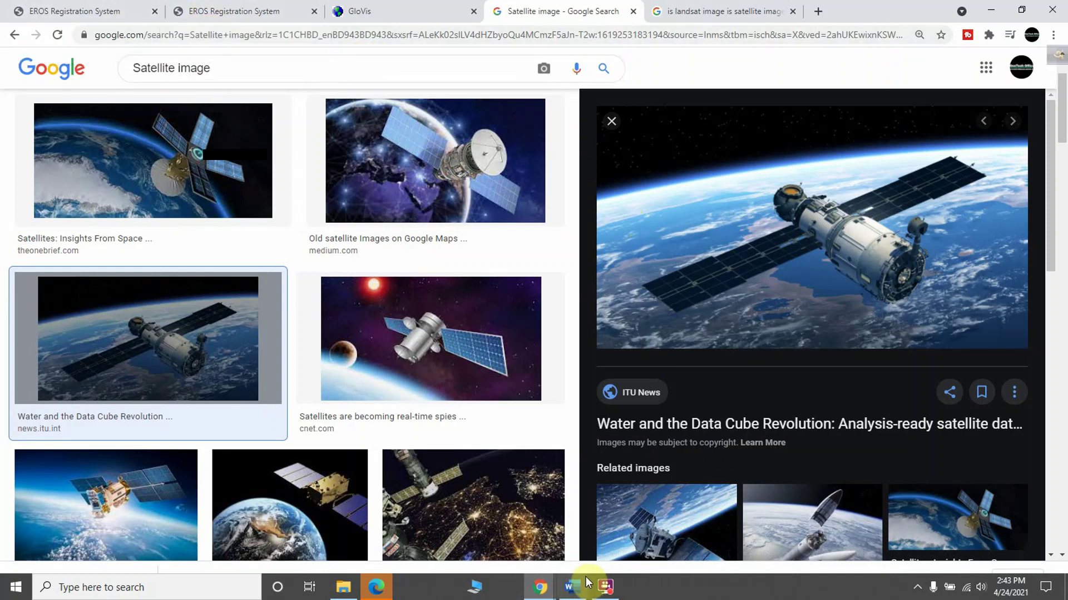
click(605, 586)
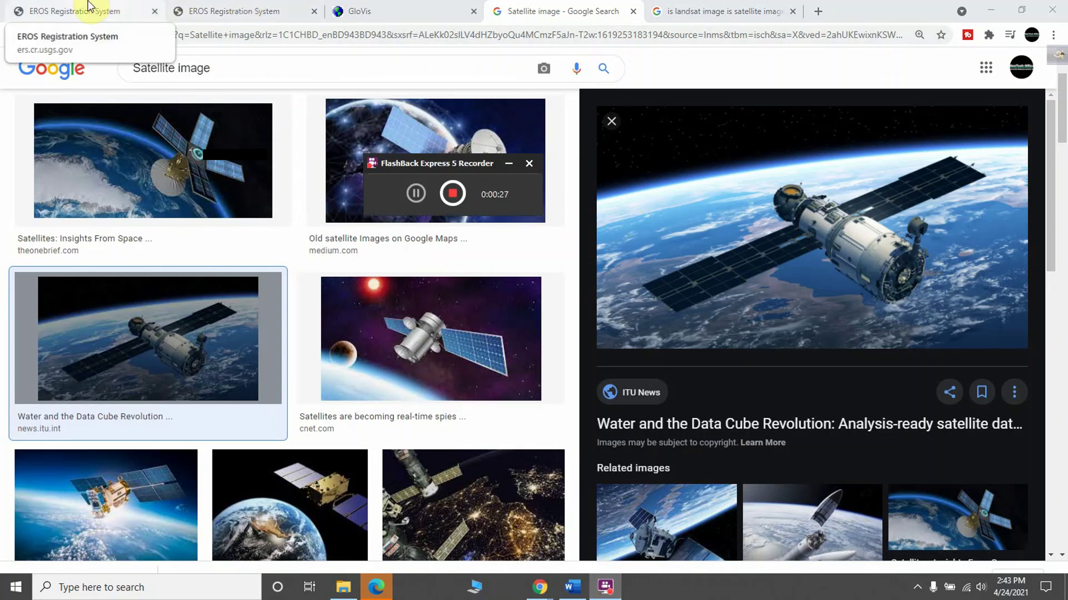
Run a Google search for 'glovis' in a fresh browser tab
click(818, 13)
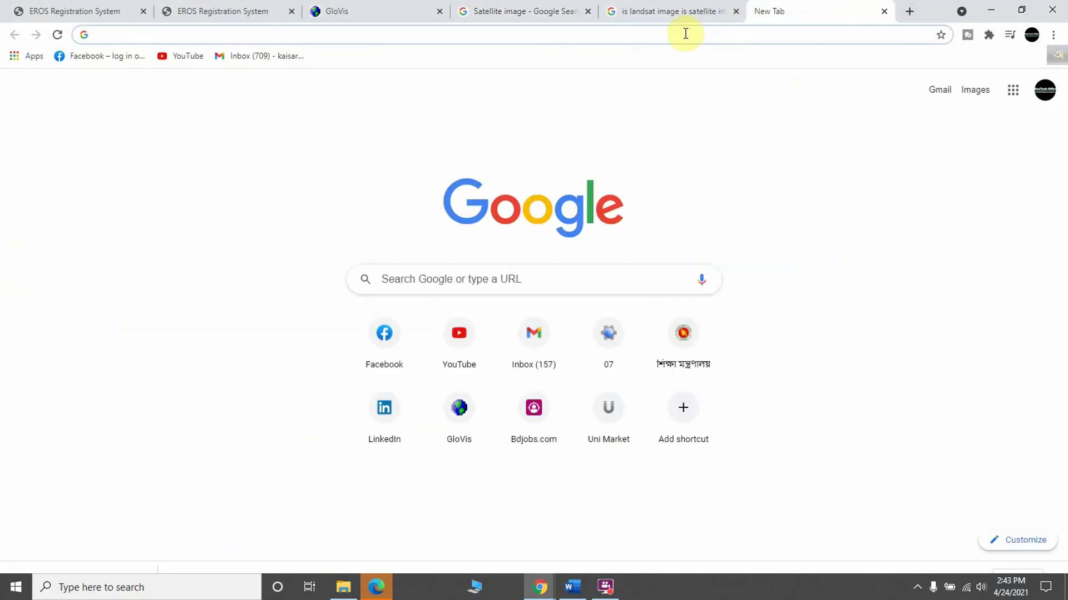
text(glo)
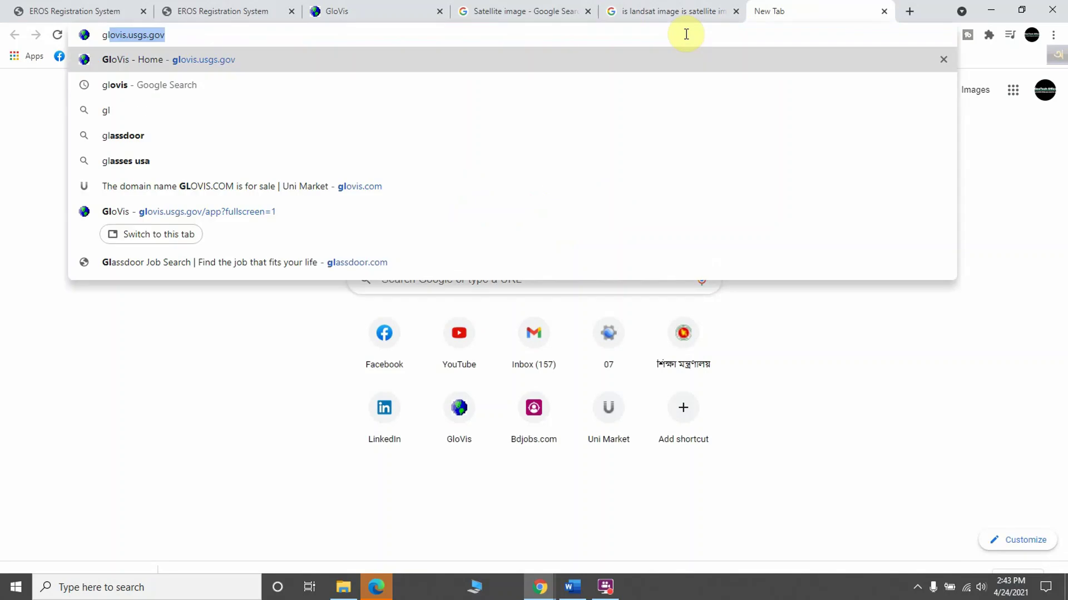
key(BackSpace)
key(BackSpace)
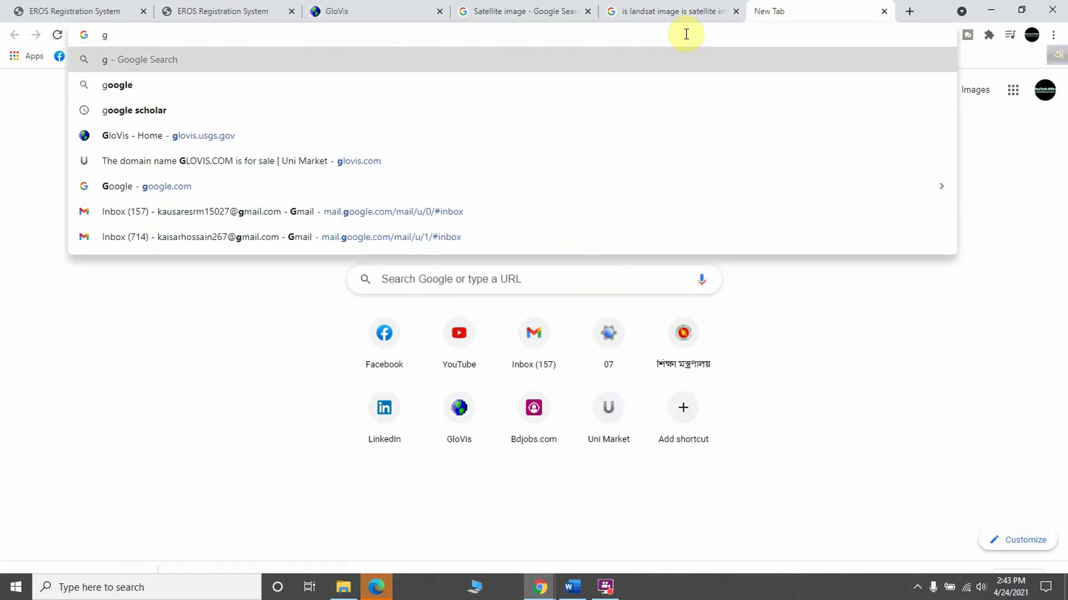
key(BackSpace)
text(glovis)
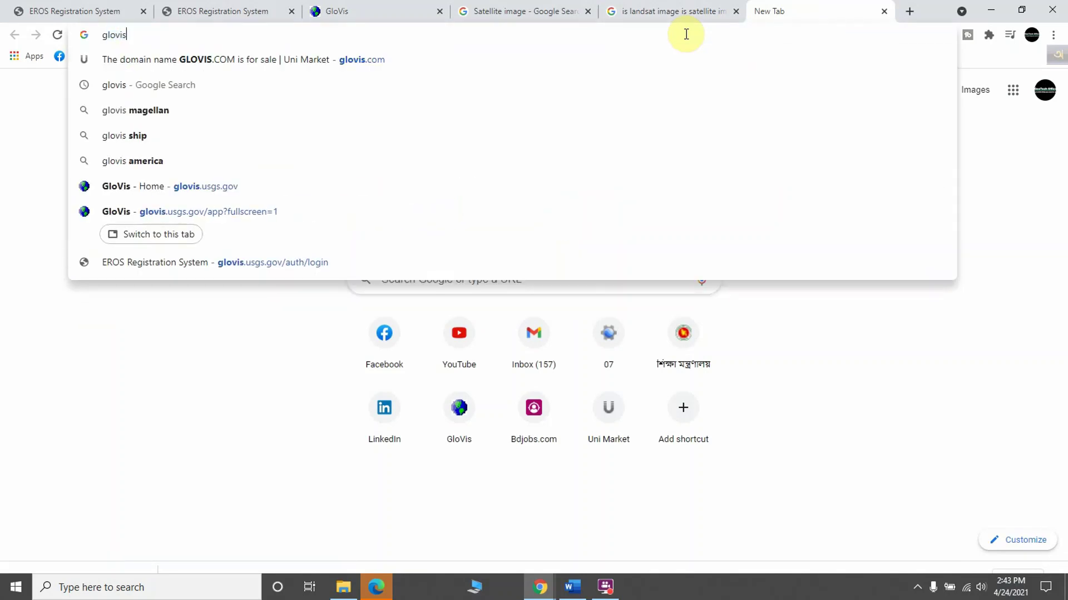
key(Return)
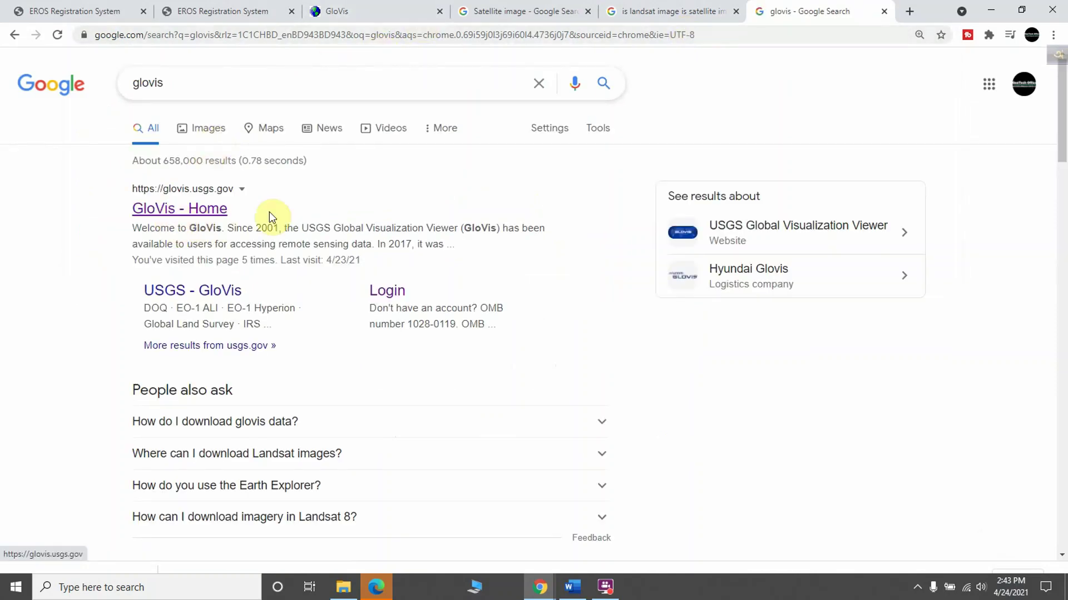
Open the GloVis - Home result, then switch to the EROS Registration System sign-in tab
click(193, 210)
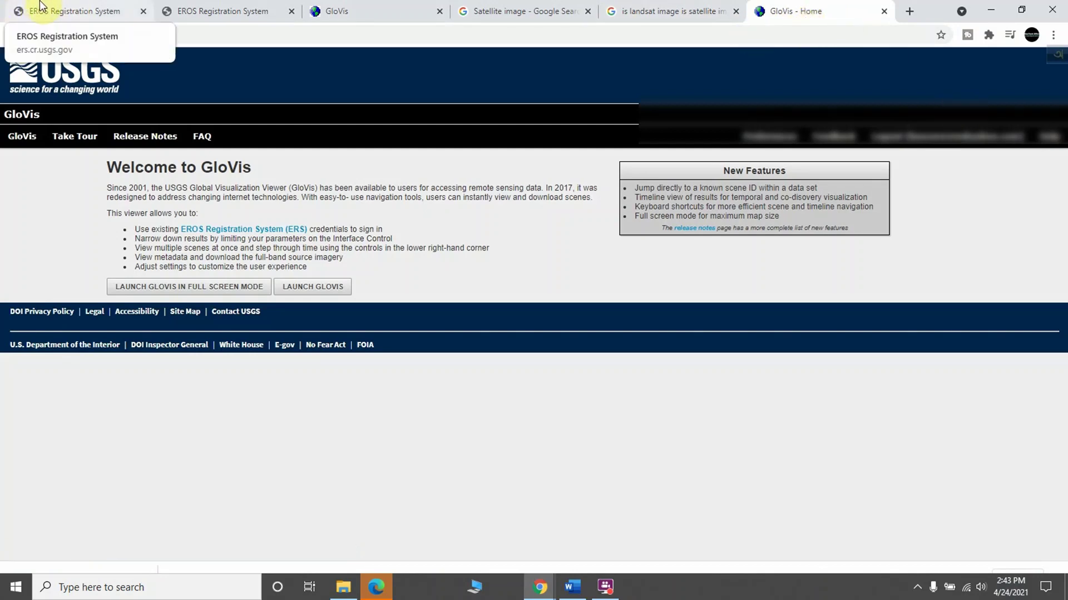
click(40, 6)
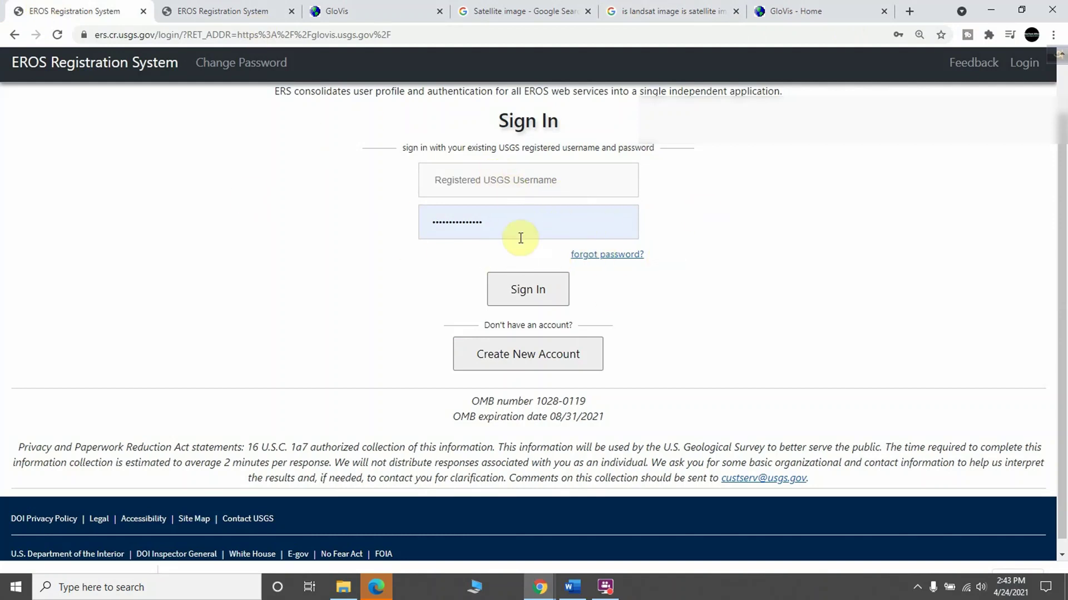
scroll(732, 218, up, 1)
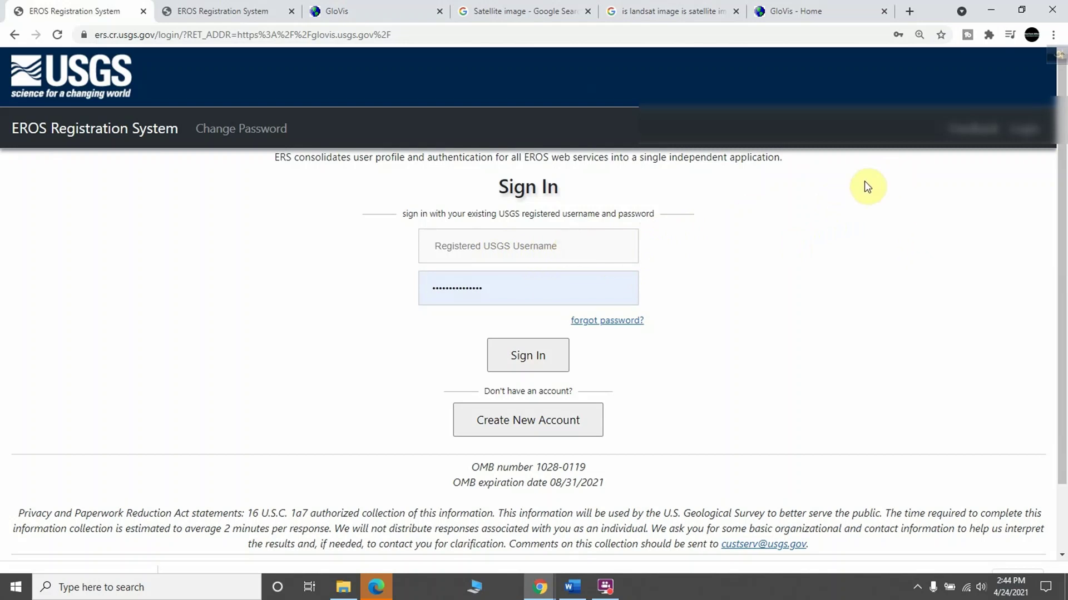
View the Create New Account registration form, then return to the second EROS sign-in tab
click(535, 432)
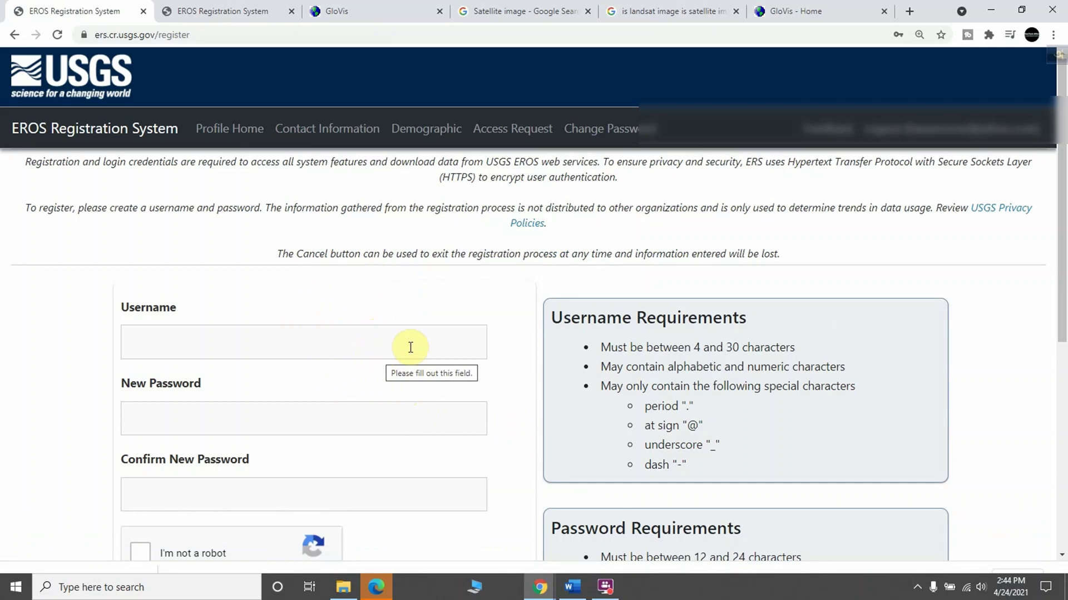
scroll(433, 292, down, 6)
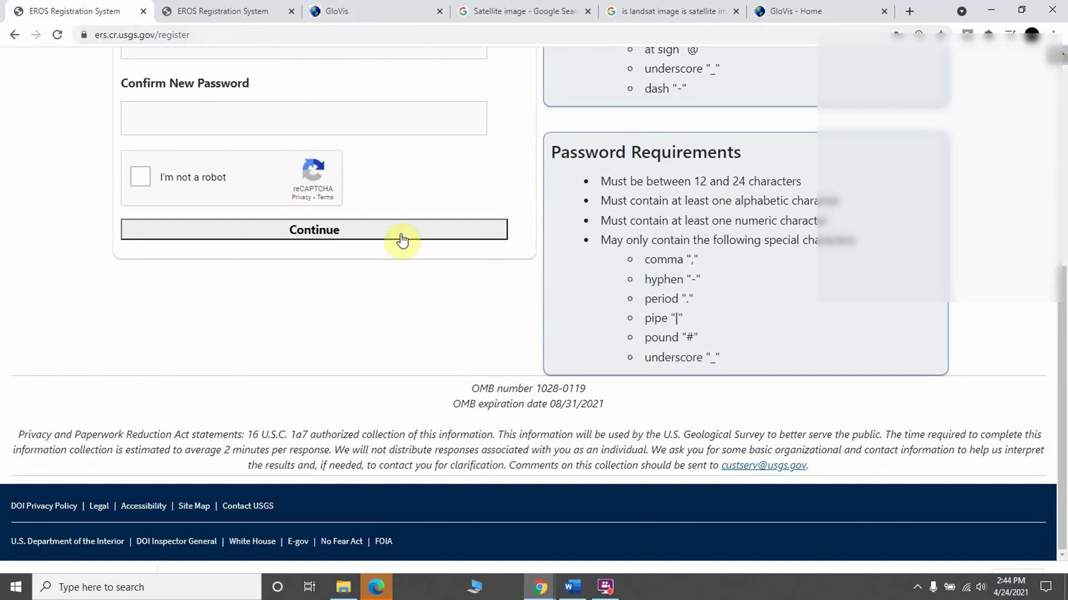
scroll(378, 242, up, 7)
click(204, 8)
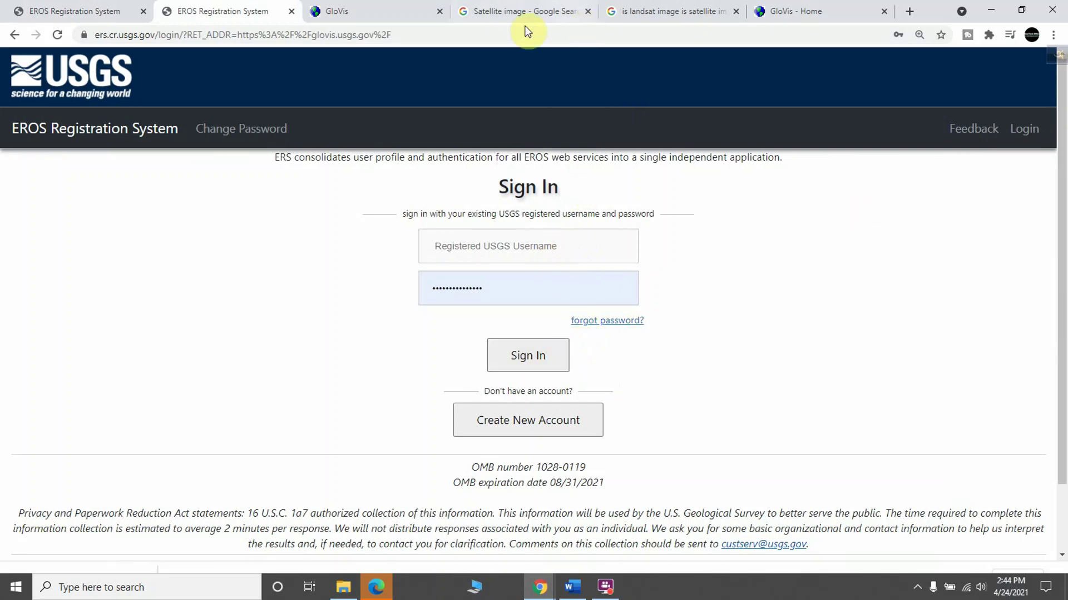
Switch to the GloVis map viewer and close the duplicate EROS Registration System tab
click(381, 6)
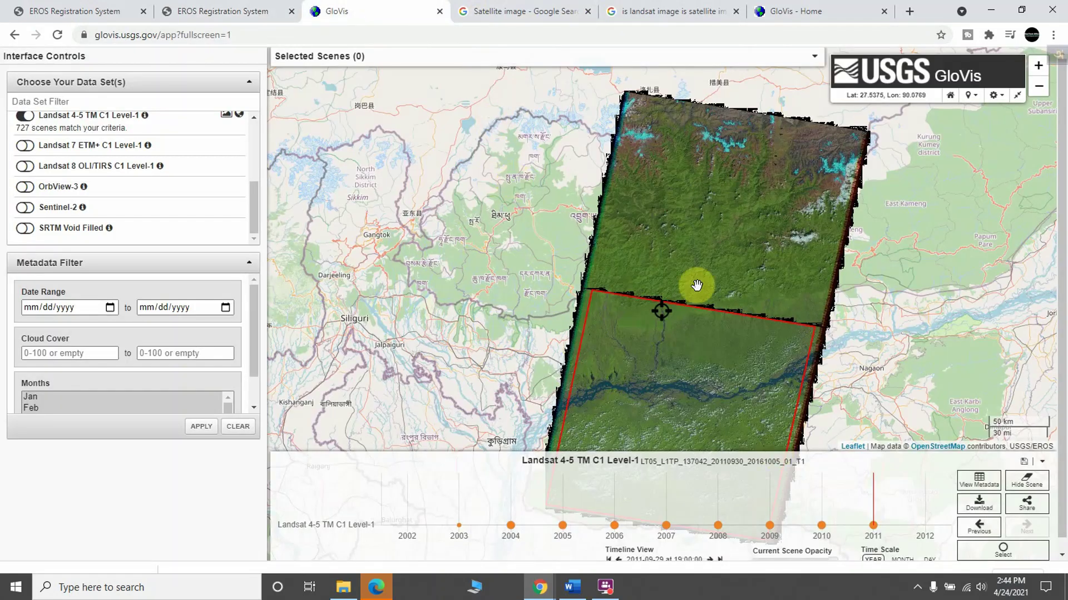
click(292, 11)
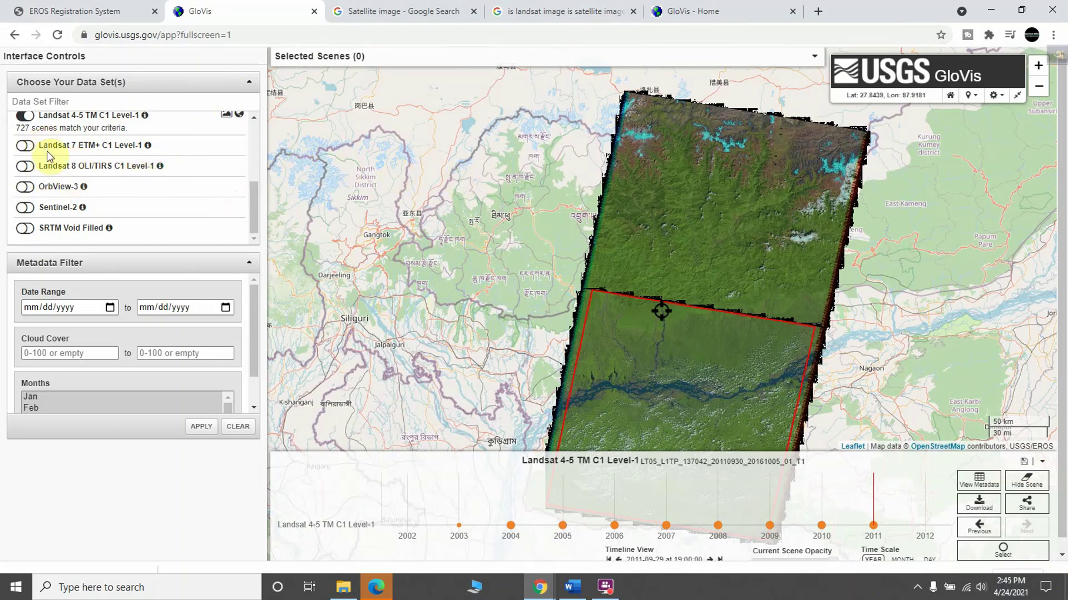
Pan and zoom the map onto central Bangladesh, refreshing the Landsat 4-5 TM scenes
drag(251, 202, 246, 179)
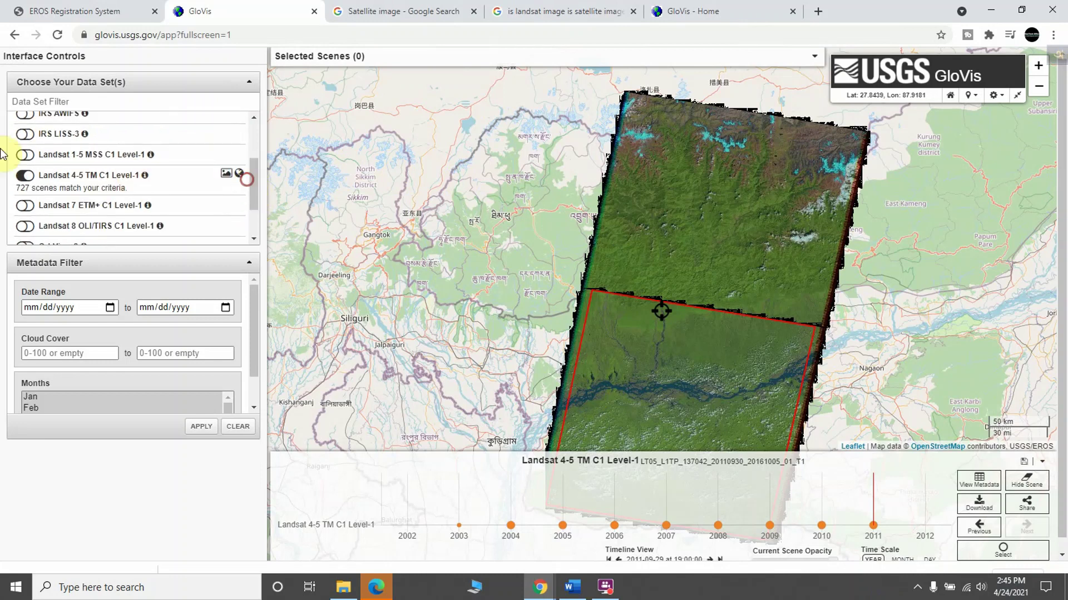
click(25, 176)
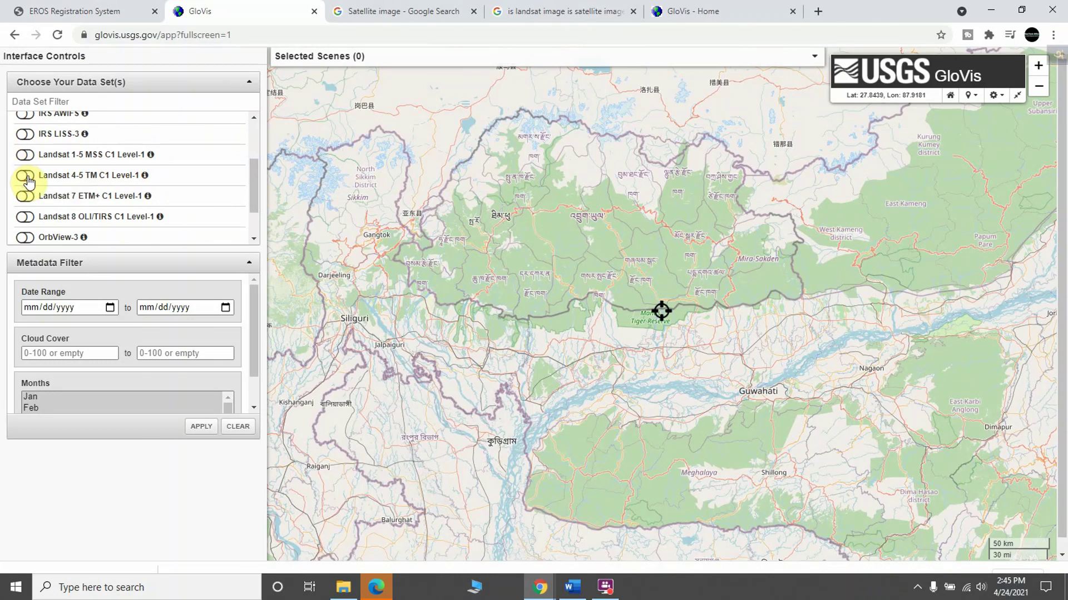
click(26, 176)
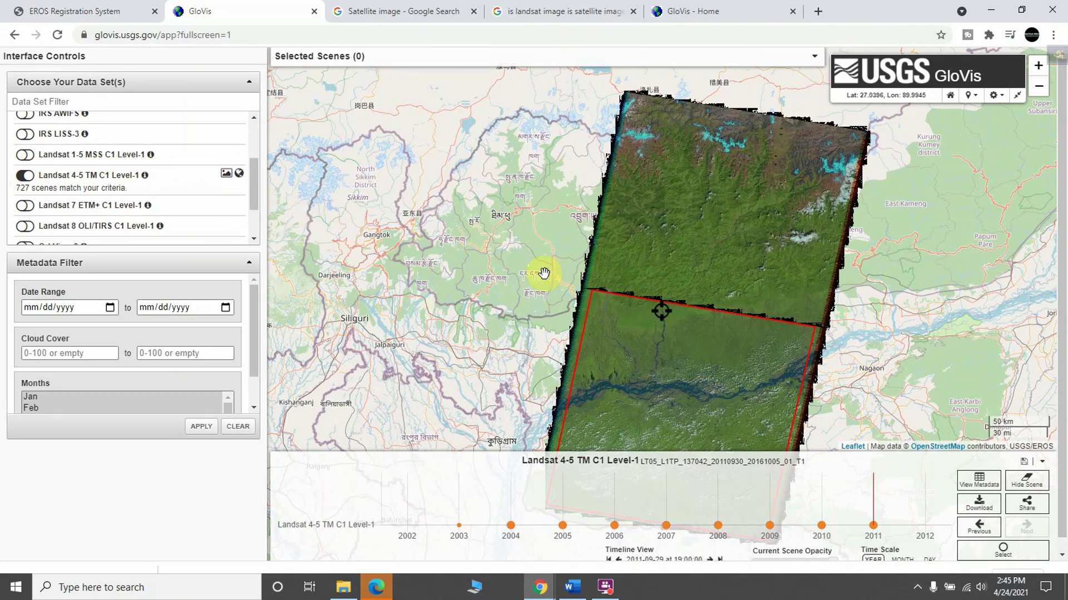
scroll(640, 321, down, 1)
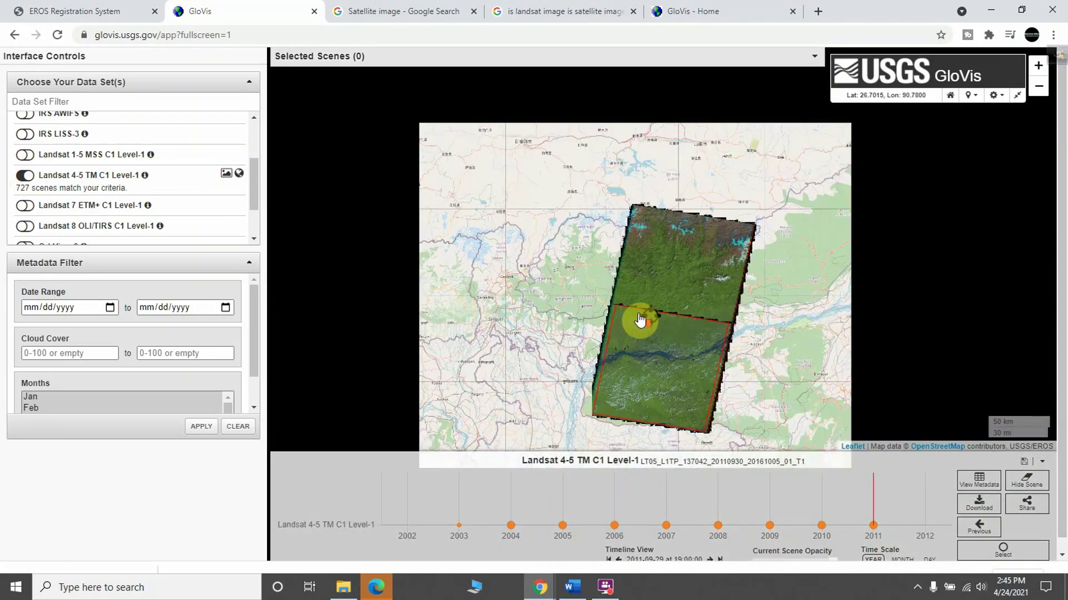
scroll(640, 321, down, 2)
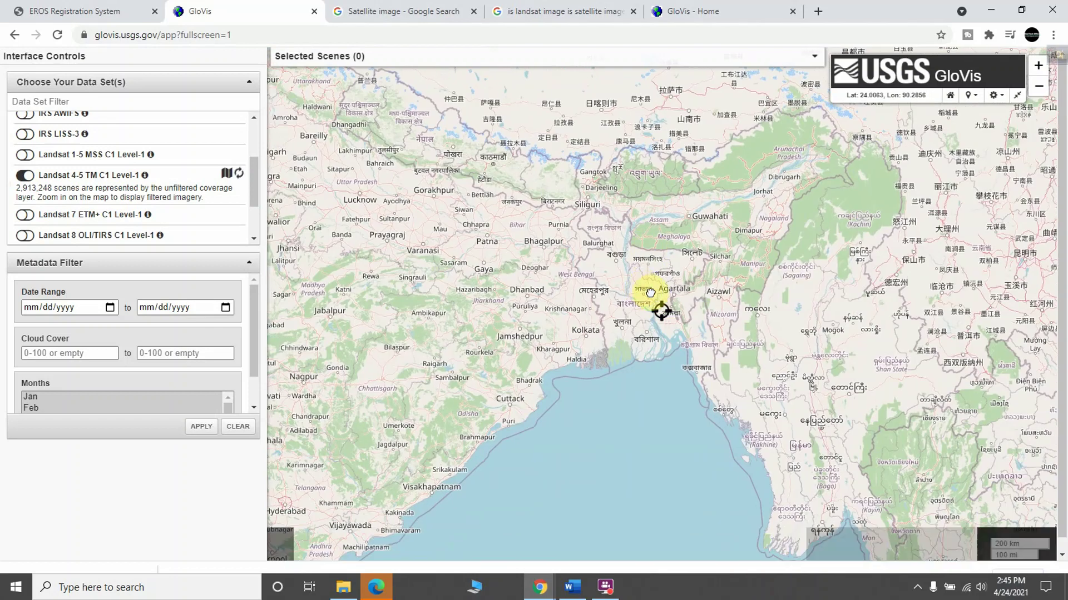
drag(650, 293, 659, 310)
scroll(662, 332, up, 2)
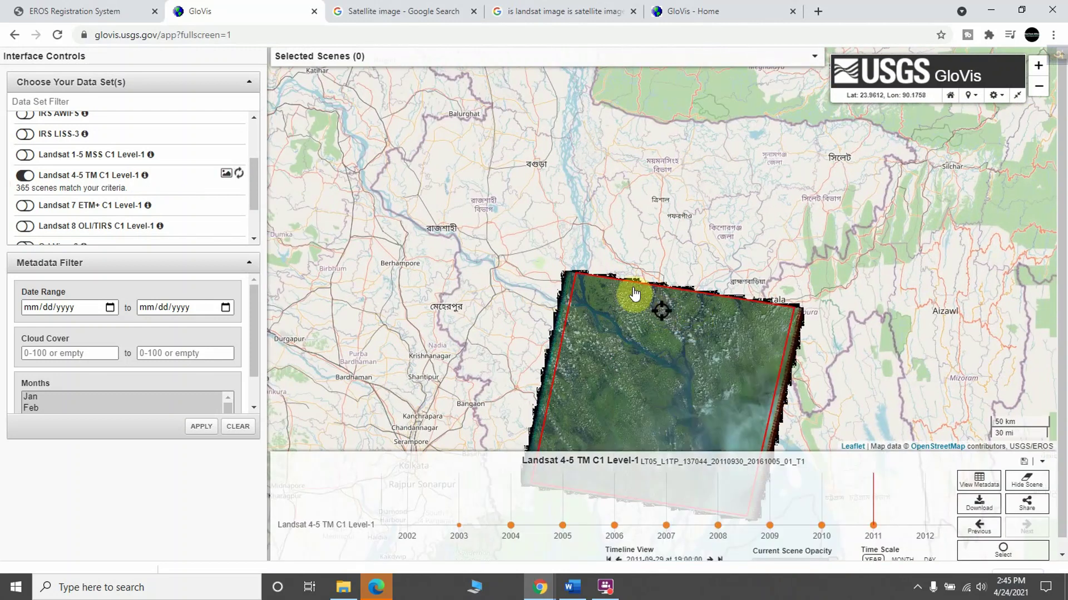
click(24, 176)
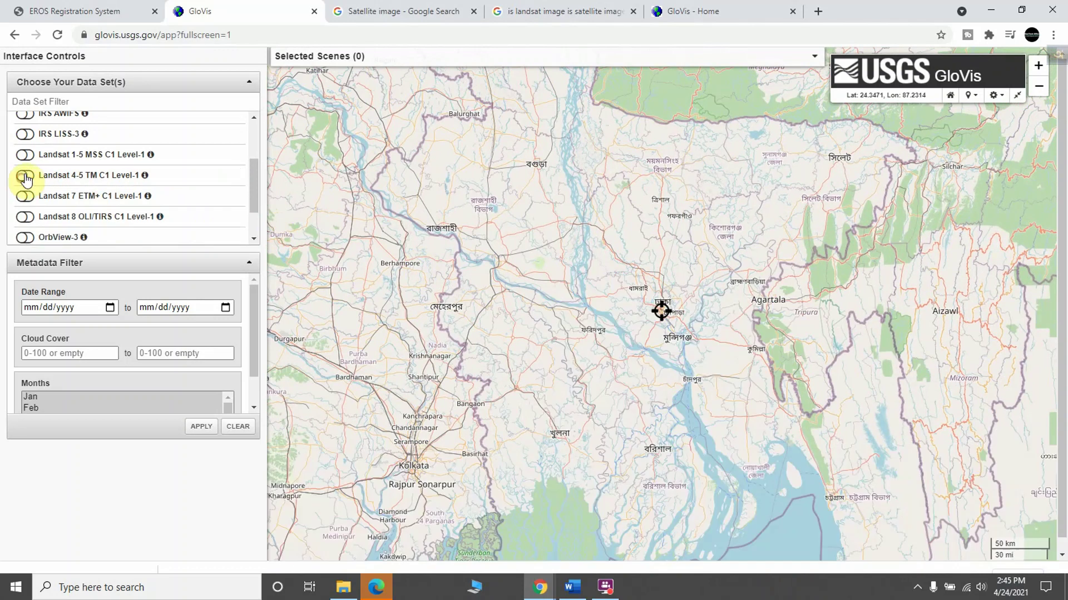
click(26, 176)
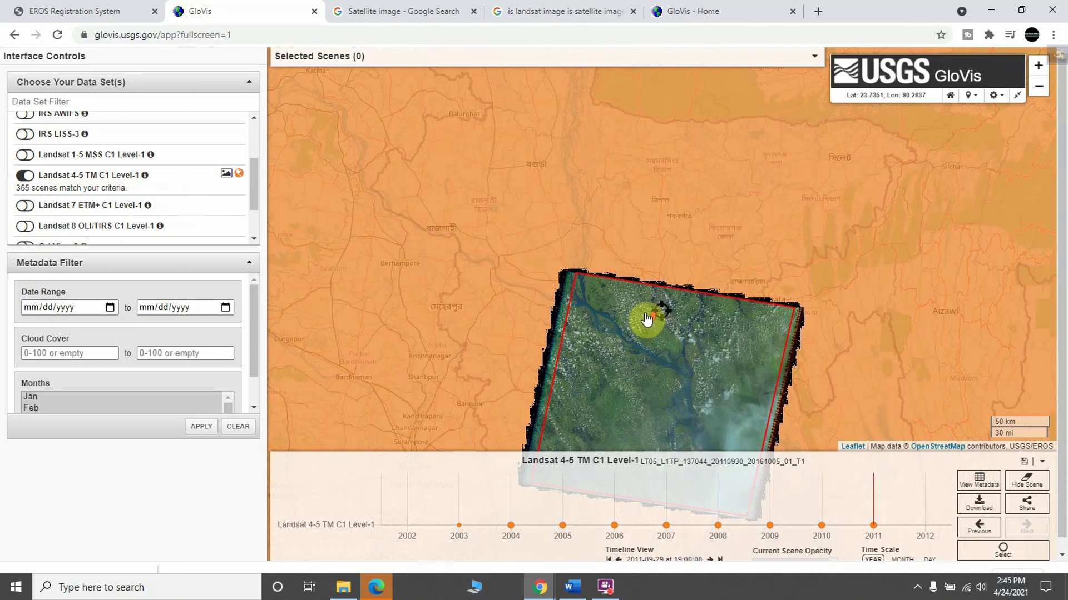
Set the Date Range from 01/01/2020 to 12/31/2020
scroll(646, 319, up, 2)
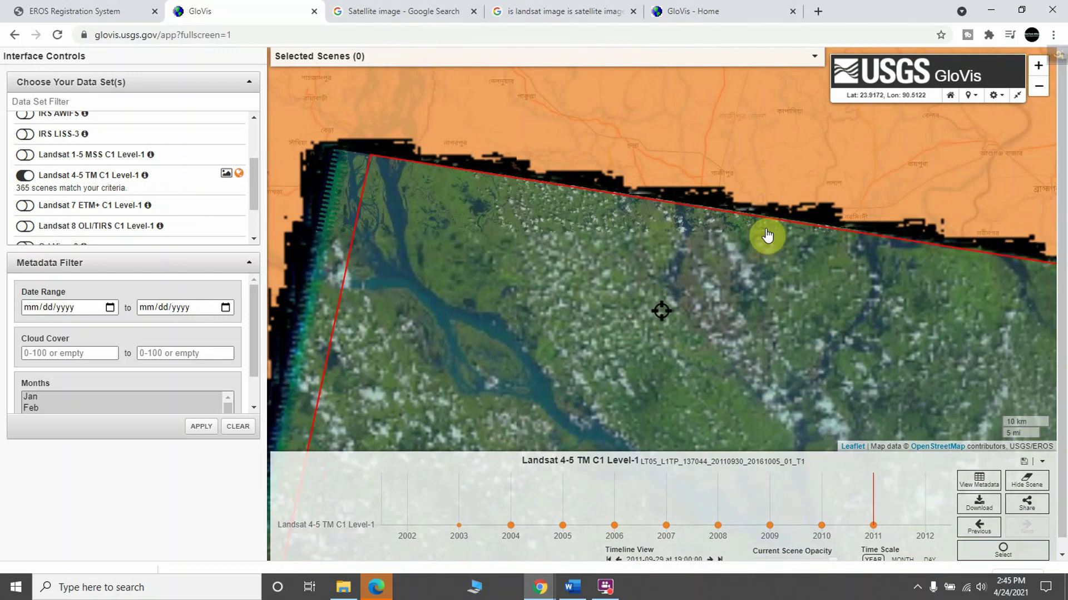
scroll(53, 256, down, 1)
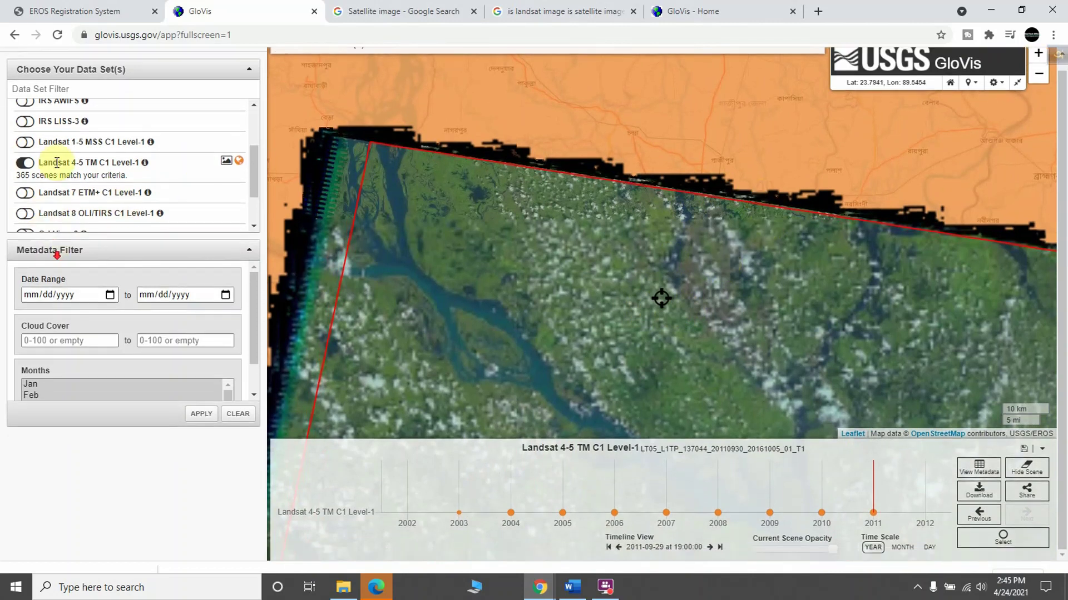
scroll(120, 183, down, 1)
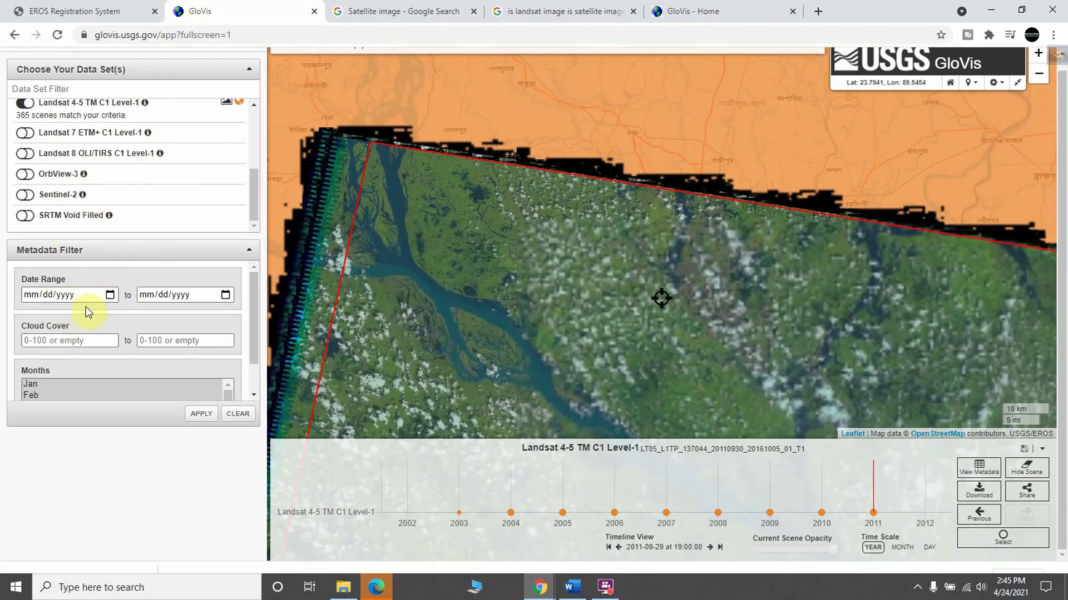
click(111, 295)
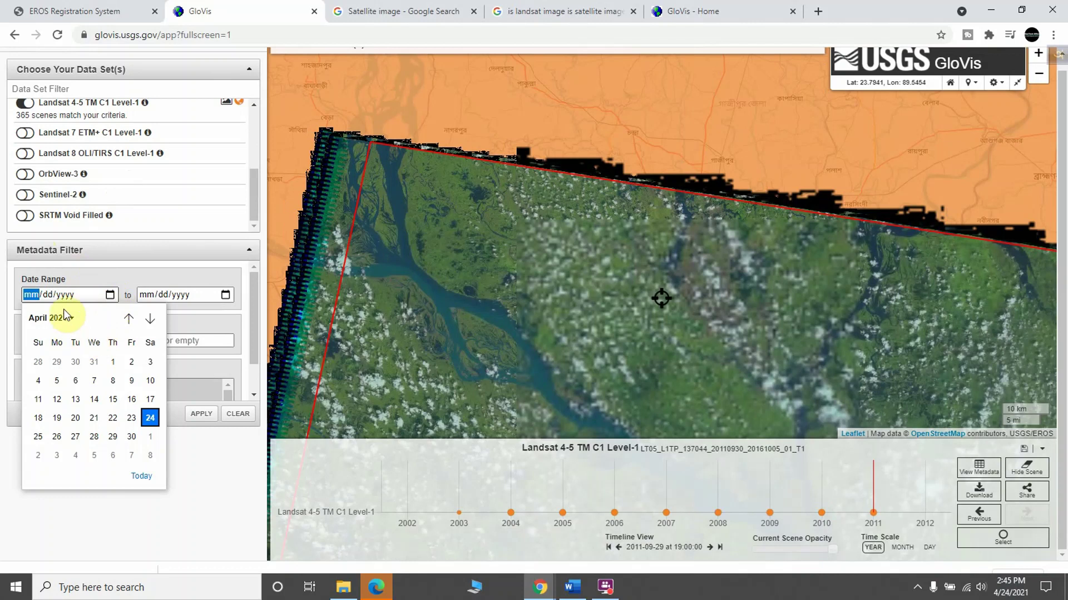
click(32, 298)
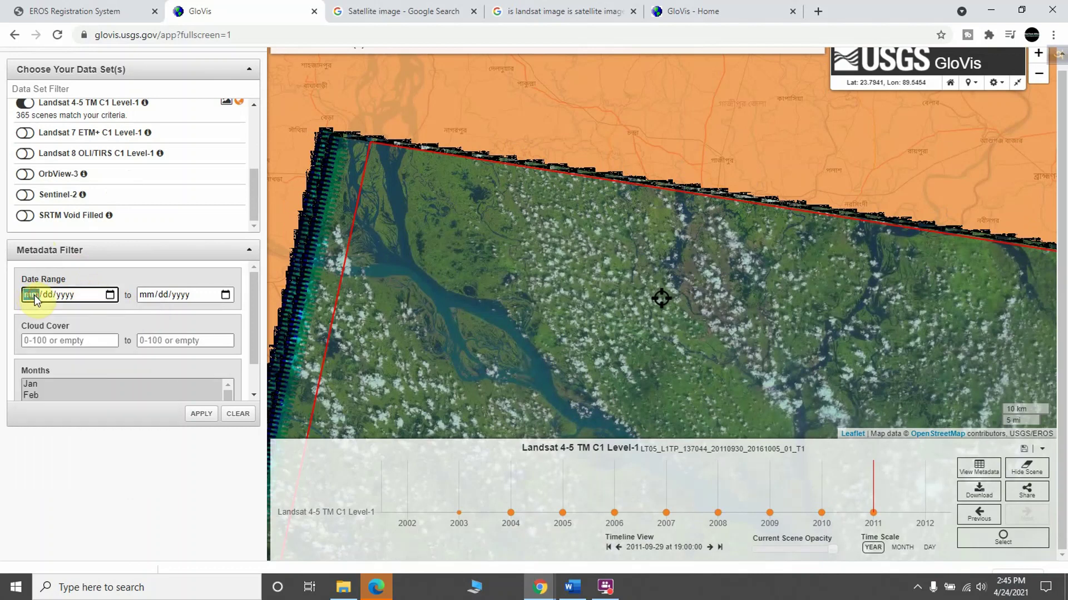
click(110, 295)
click(66, 296)
text(2020)
click(153, 296)
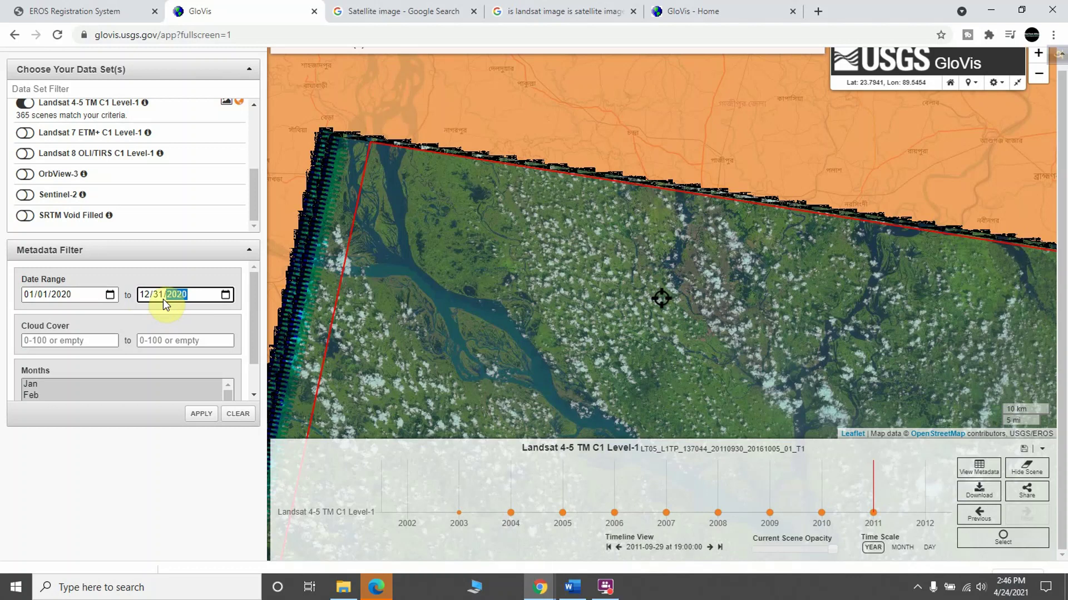
text(0)
Set Cloud Cover to 0–1 percent and apply the filters
click(72, 340)
text(0)
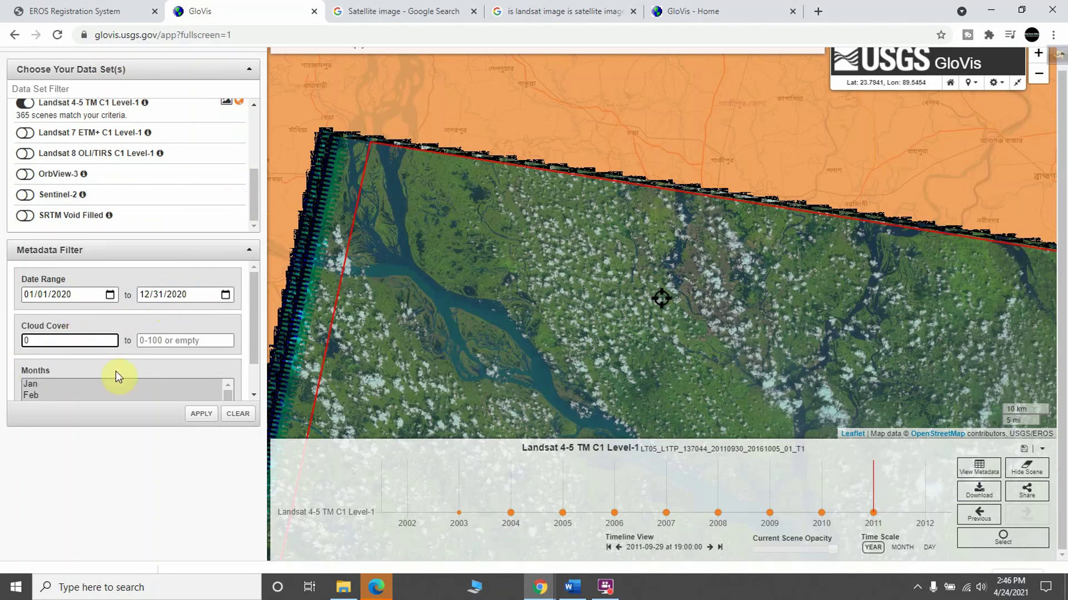
click(182, 341)
text(1)
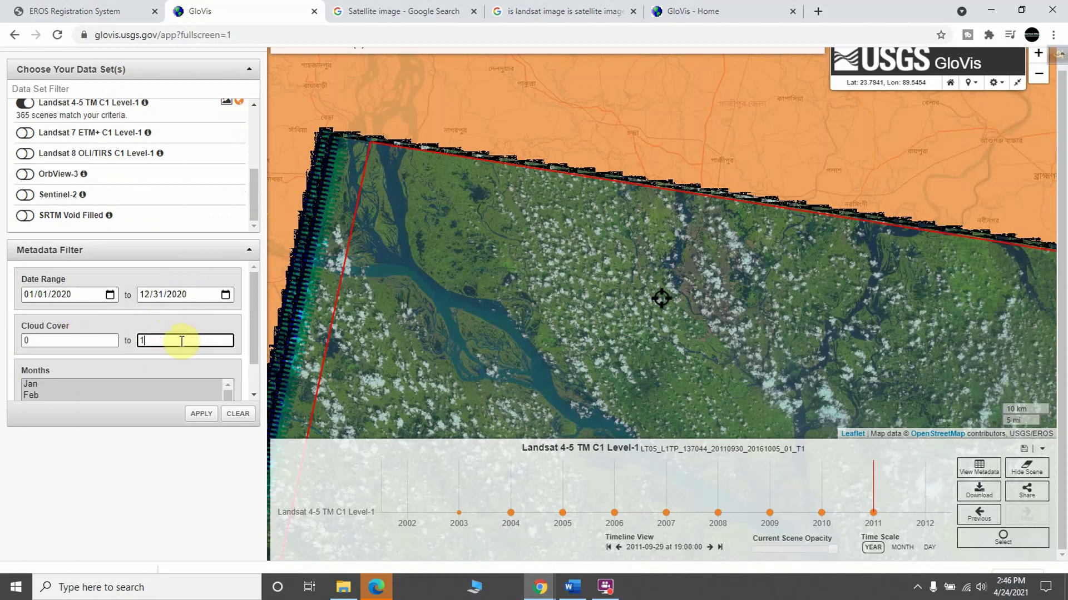
click(187, 416)
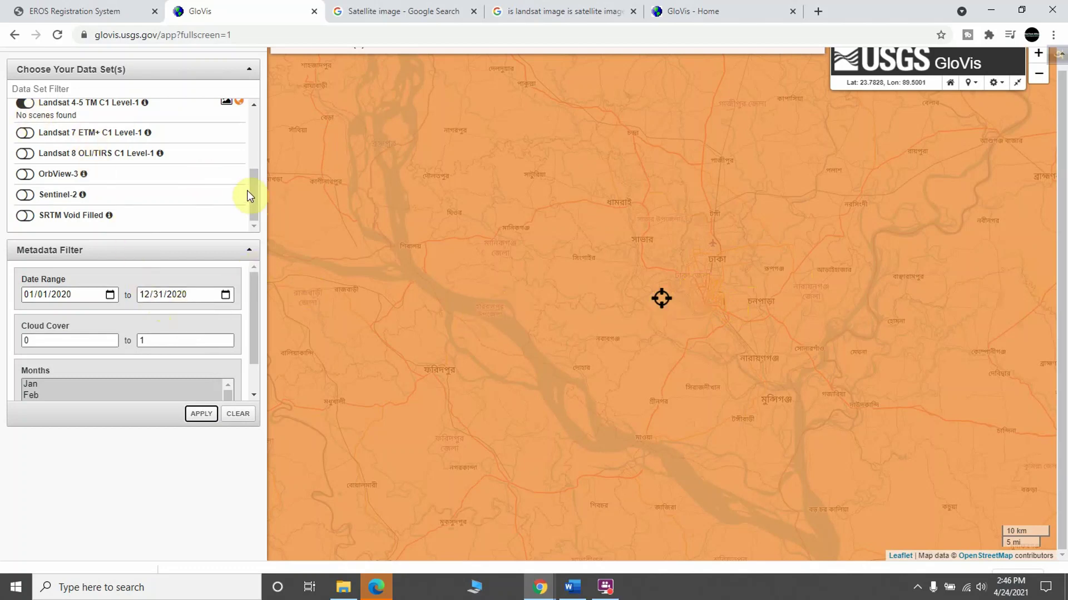
Swap the Landsat 4-5 TM C1 Level-1 data set for Landsat 8 OLI/TIRS C1 Level-1
drag(253, 192, 246, 188)
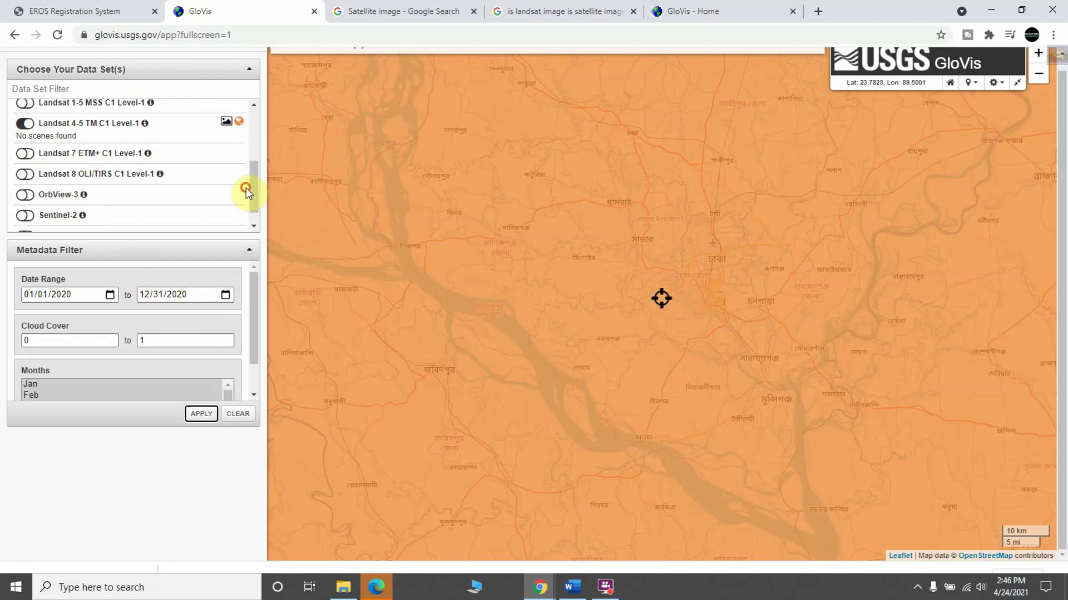
click(25, 123)
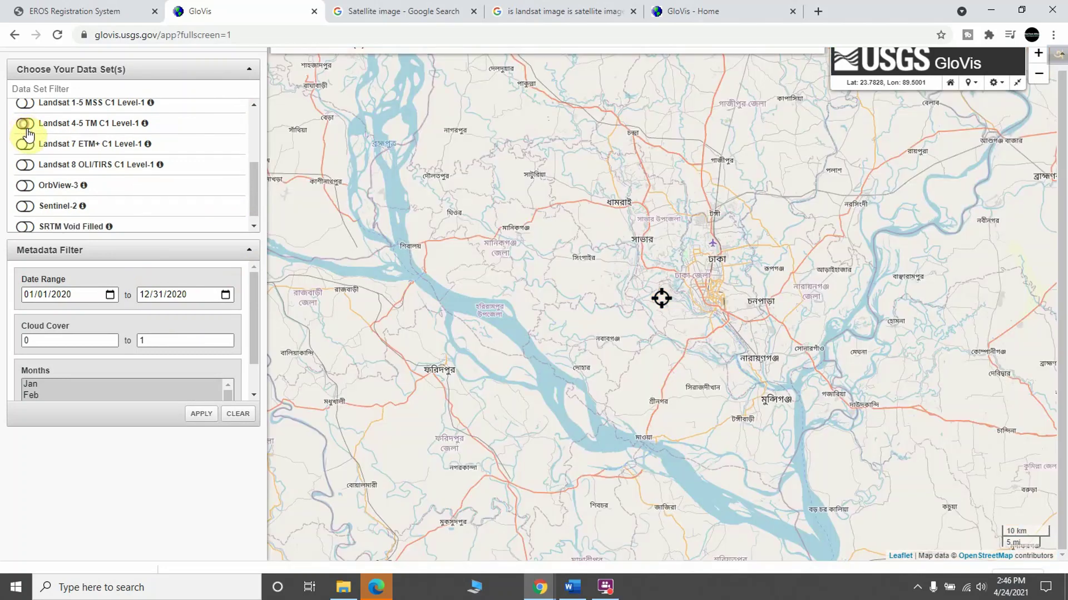
click(25, 166)
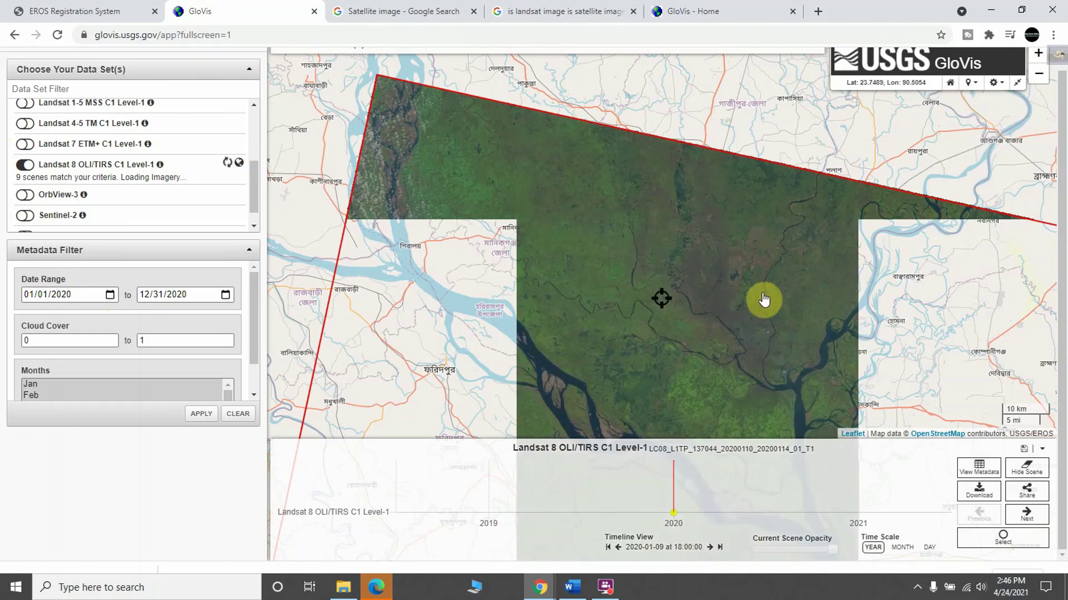
scroll(739, 228, up, 2)
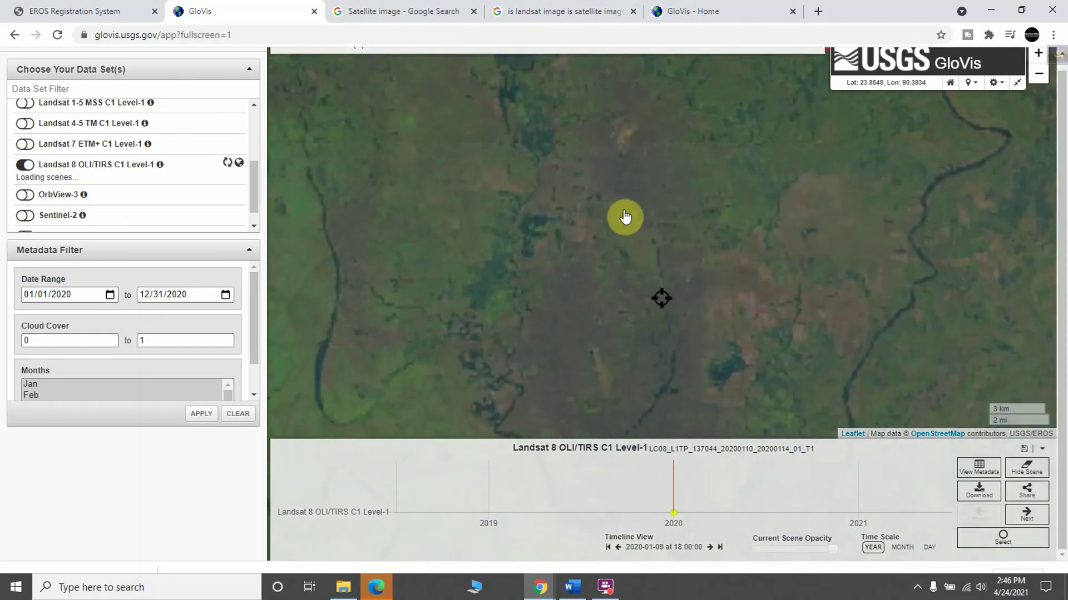
scroll(624, 219, down, 2)
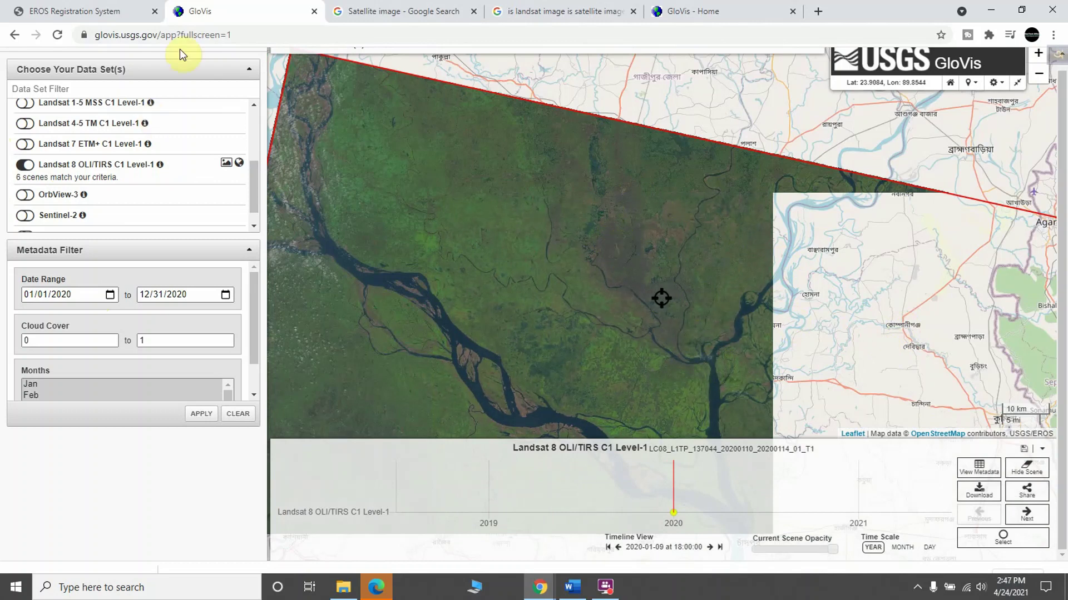
Step through the scenes to LC08_L1TP_137044_20200330 over central Bangladesh
click(1026, 516)
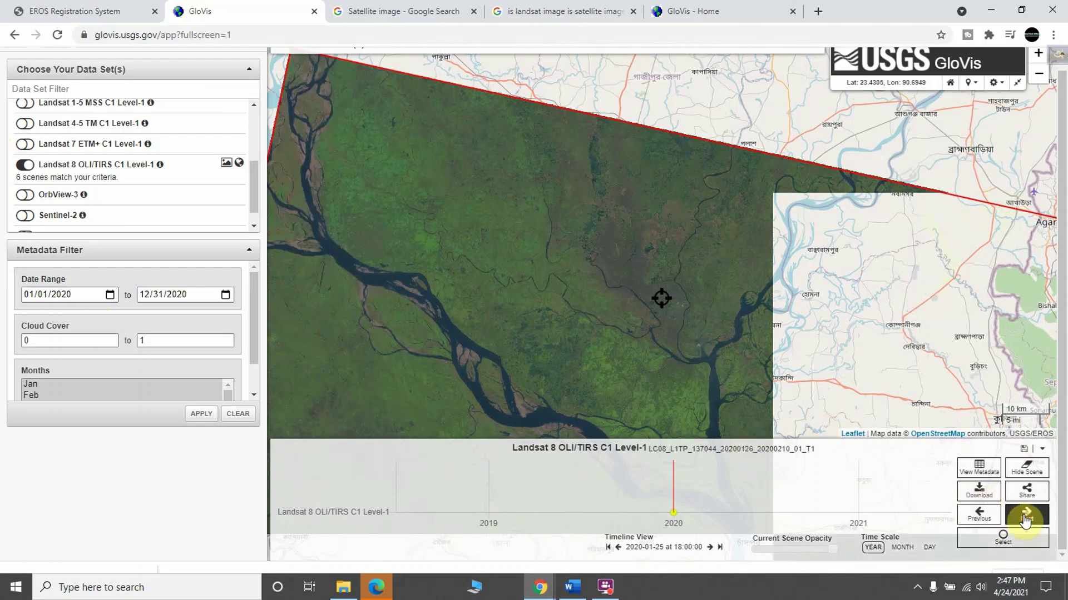
click(1026, 518)
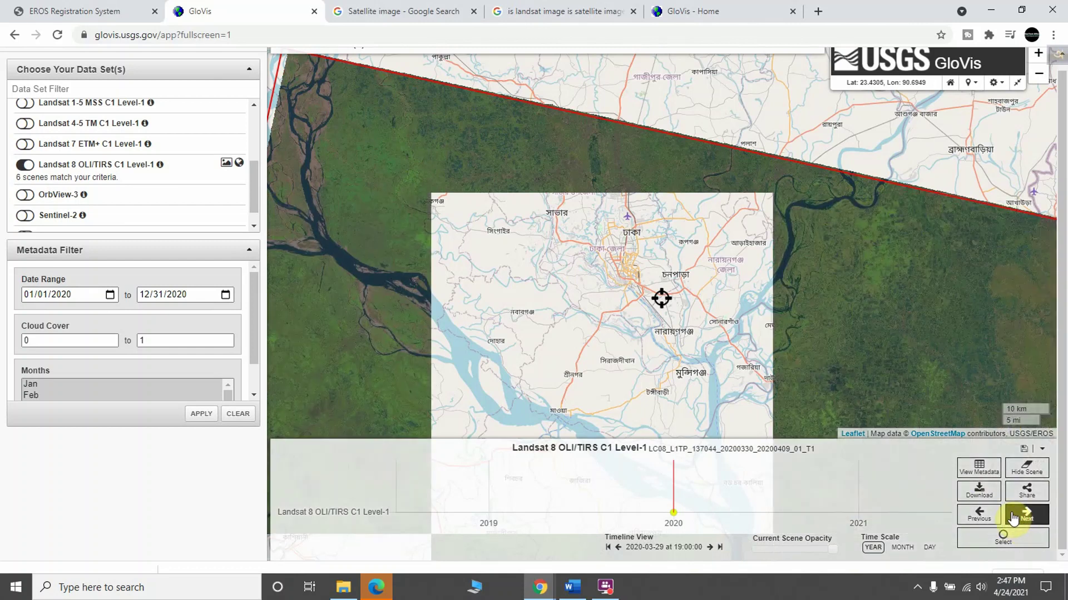
click(972, 516)
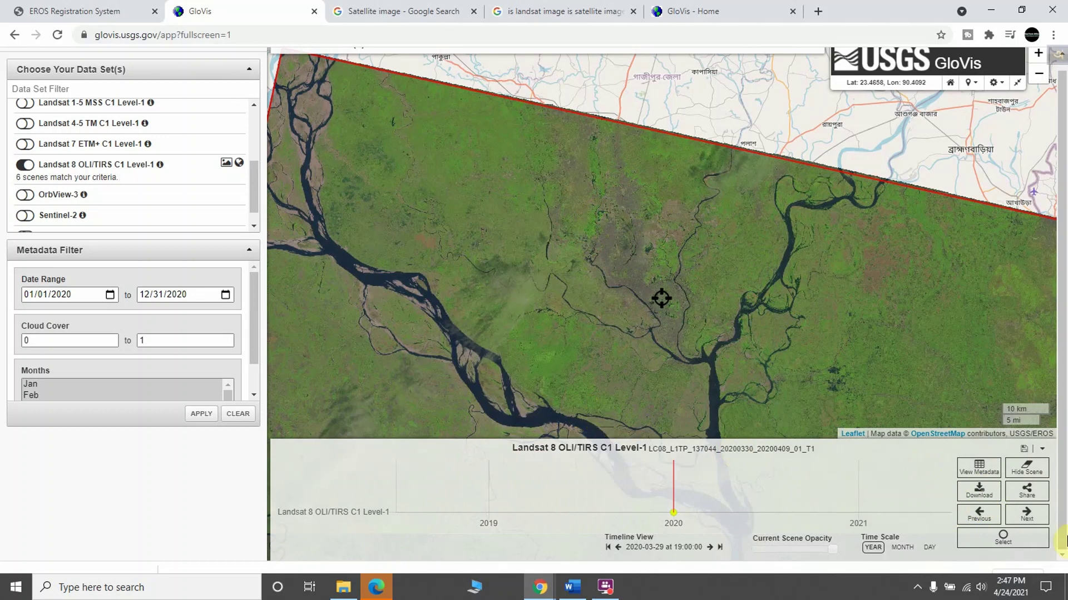
Download the scene's Level-1 GeoTIFF Data Product (916.27 MB), then close Download Options
click(986, 499)
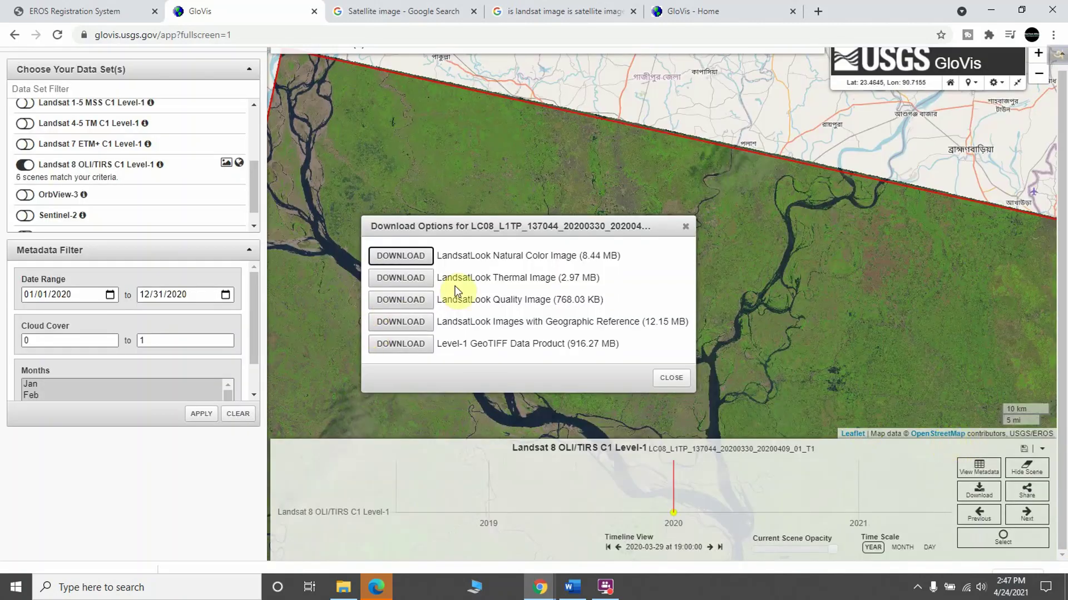
click(417, 327)
click(396, 345)
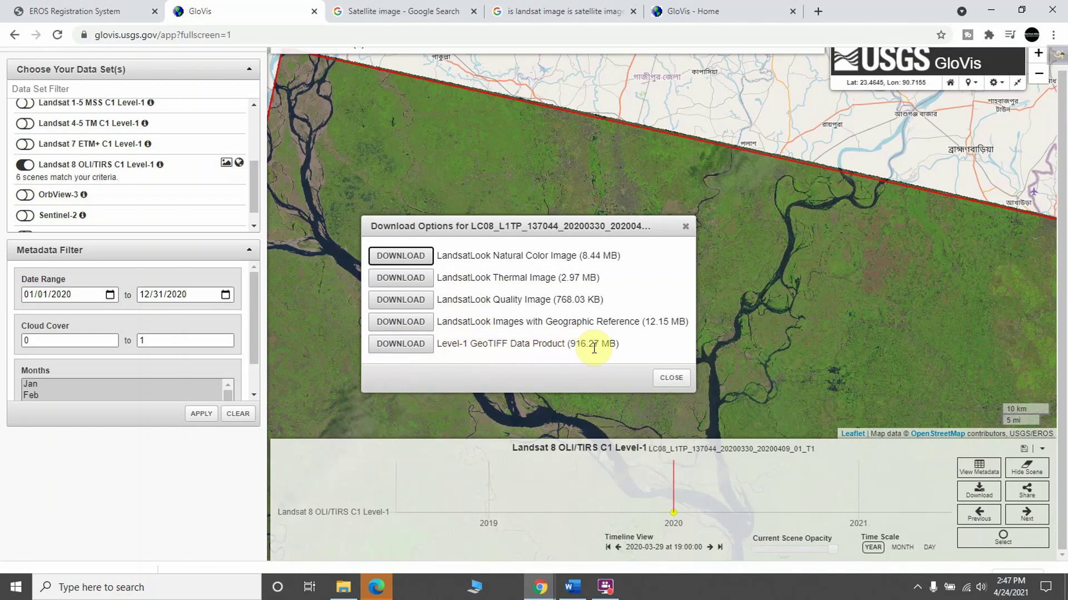
click(401, 348)
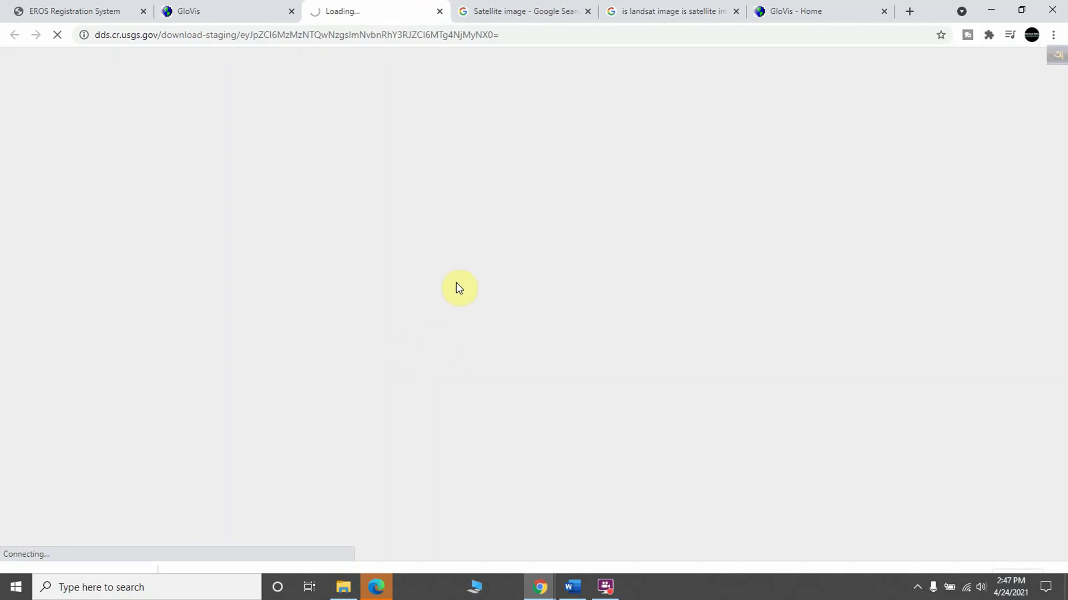
click(239, 11)
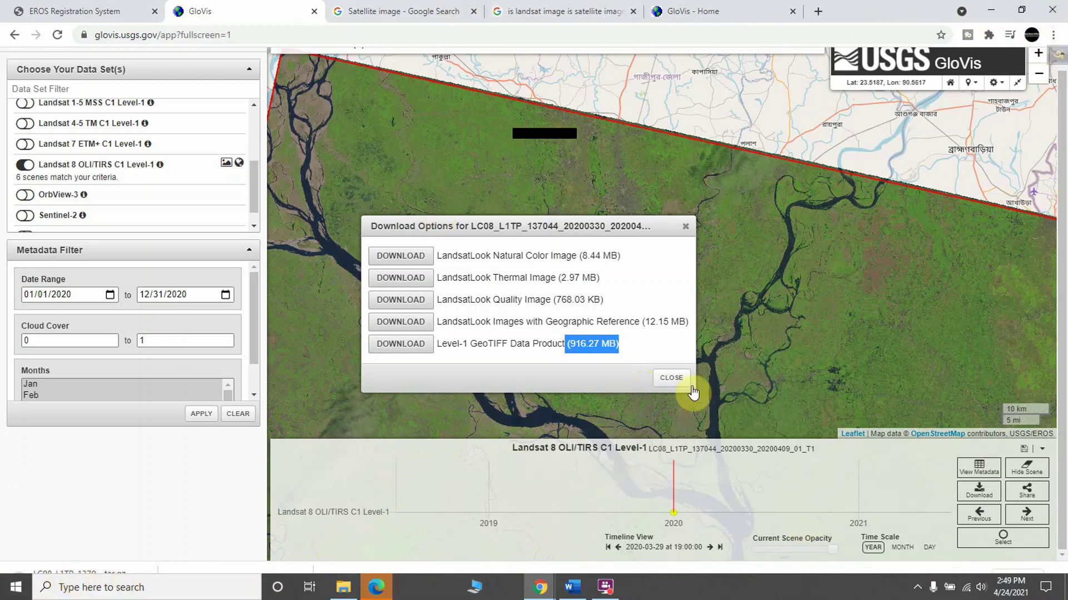
click(672, 378)
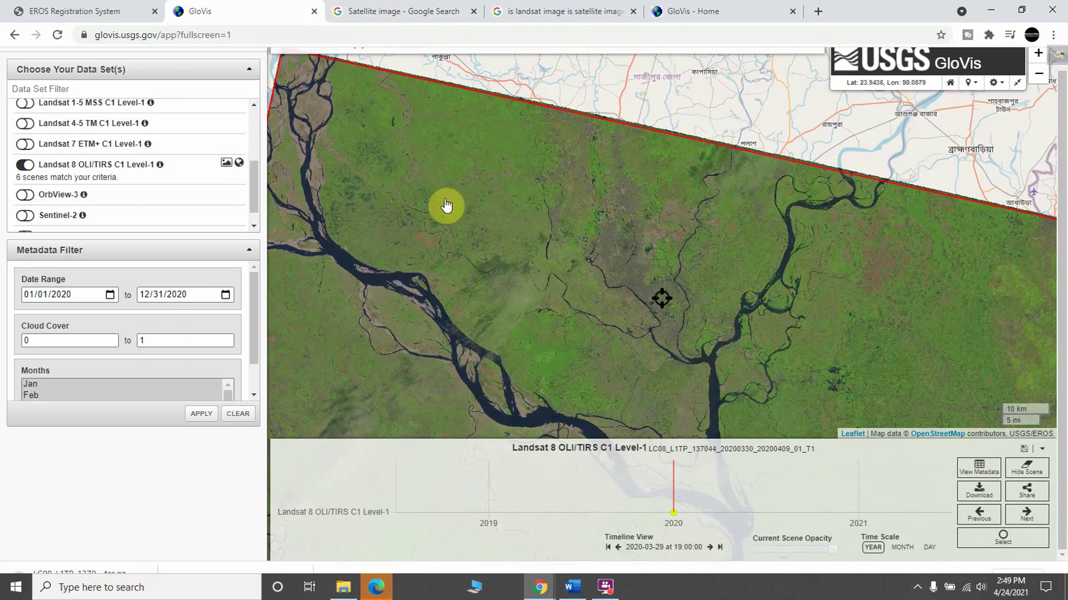
Pause the 916 MB LC08_L1TP download in Chrome's downloads list, then bring up File Explorer
click(823, 12)
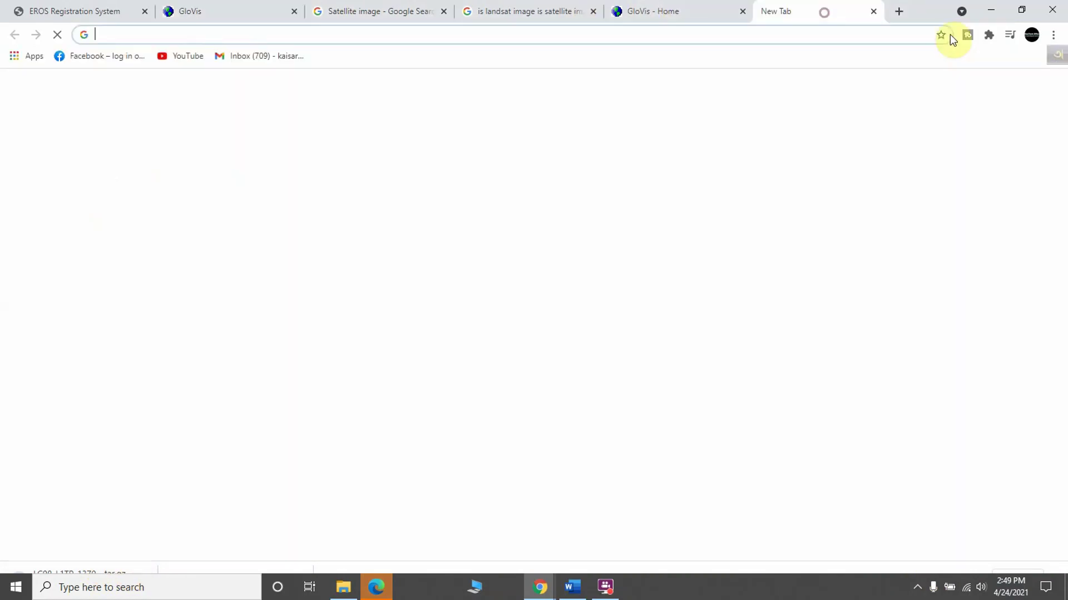
click(1053, 34)
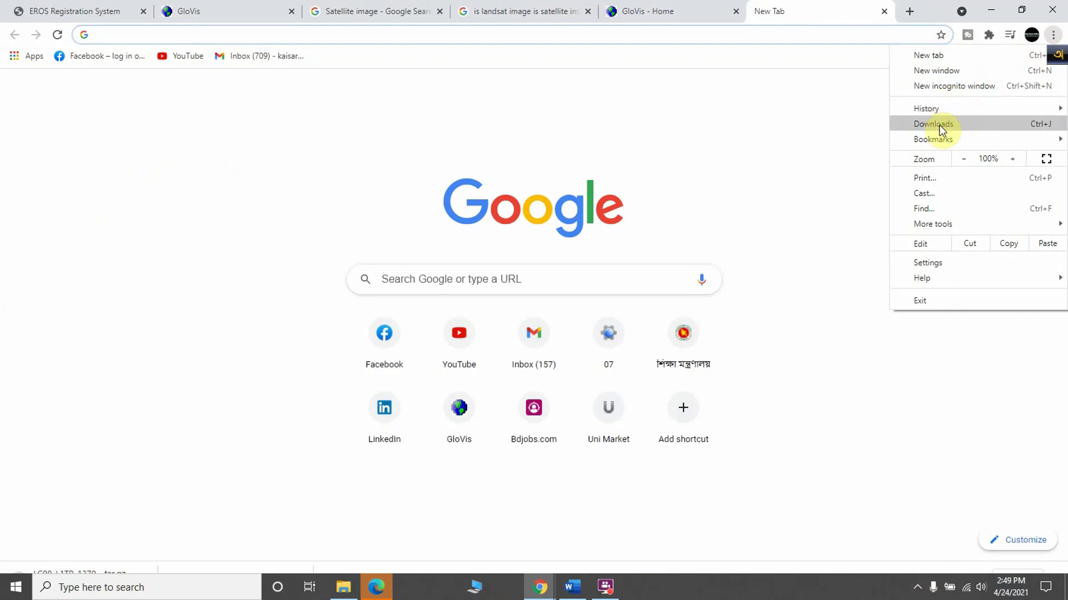
click(939, 124)
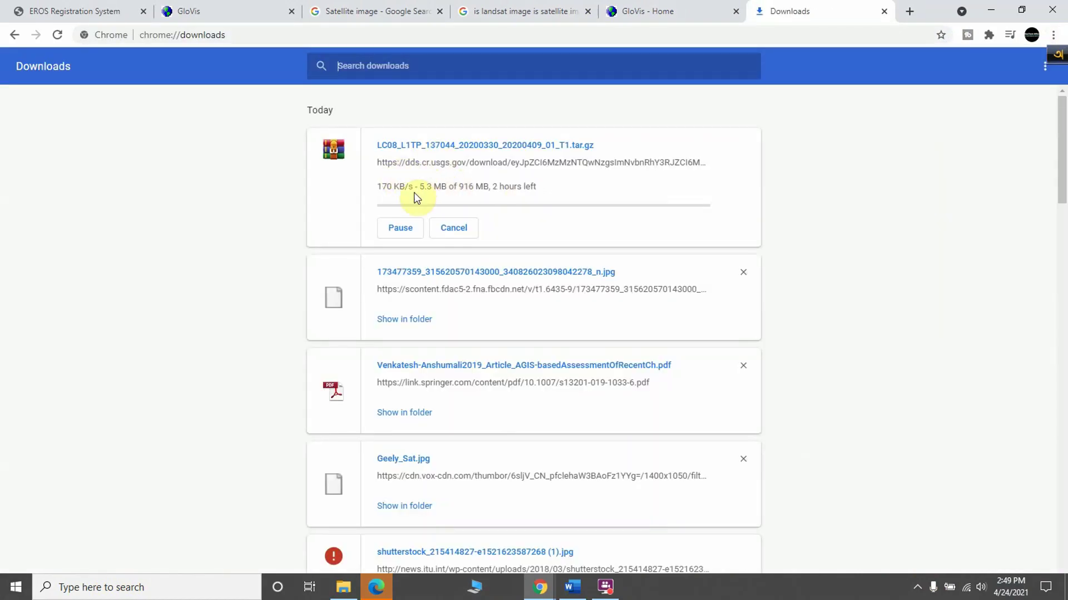
click(407, 229)
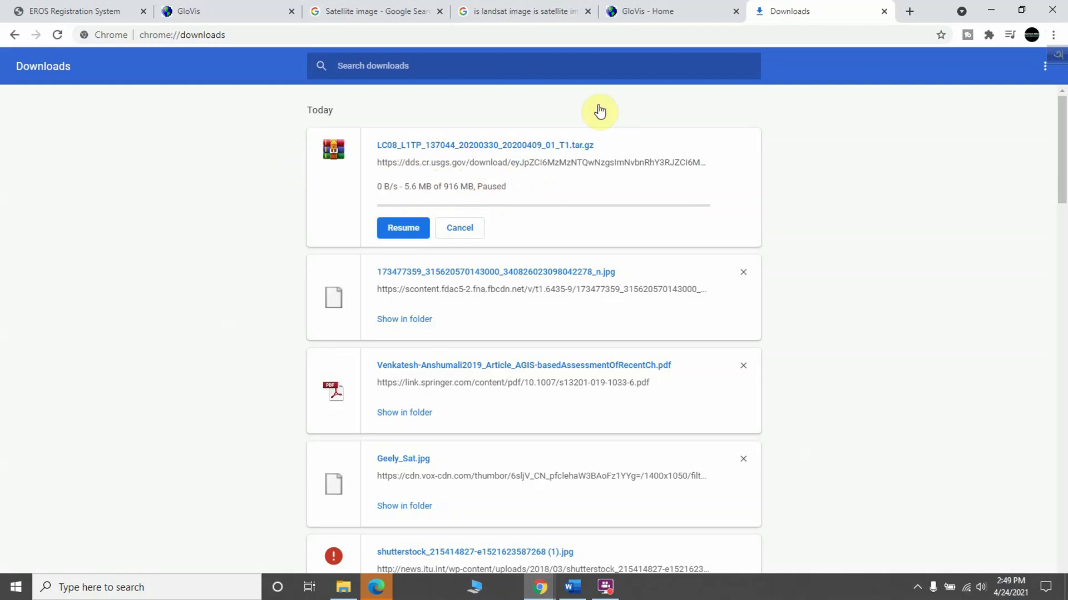
click(477, 587)
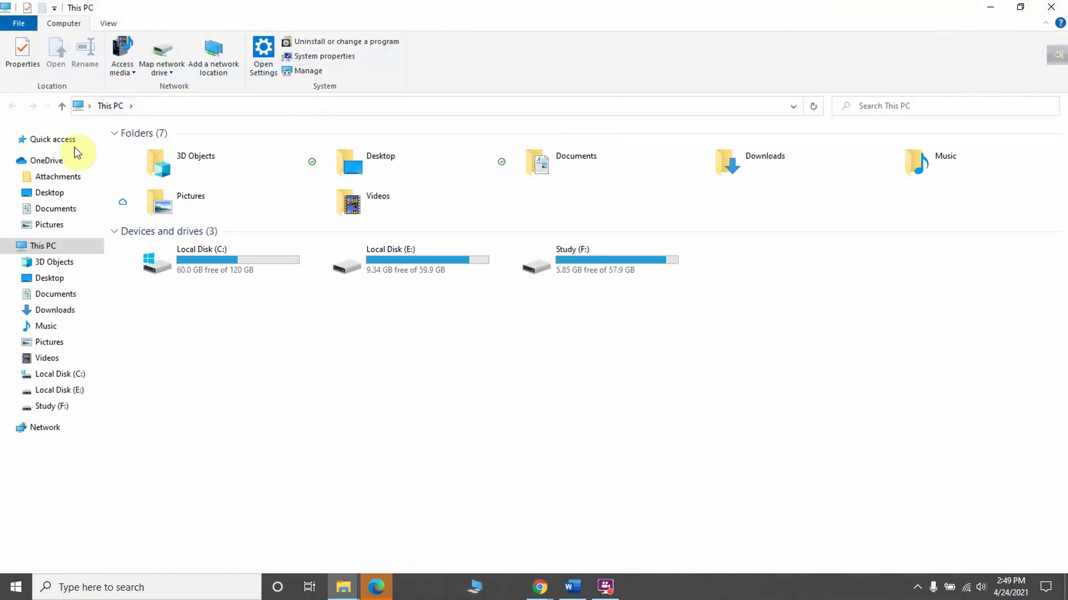
Browse the Downloads folder and select the older 146 MB LT05_L1TP_138042_20101105 .tar archive
click(52, 310)
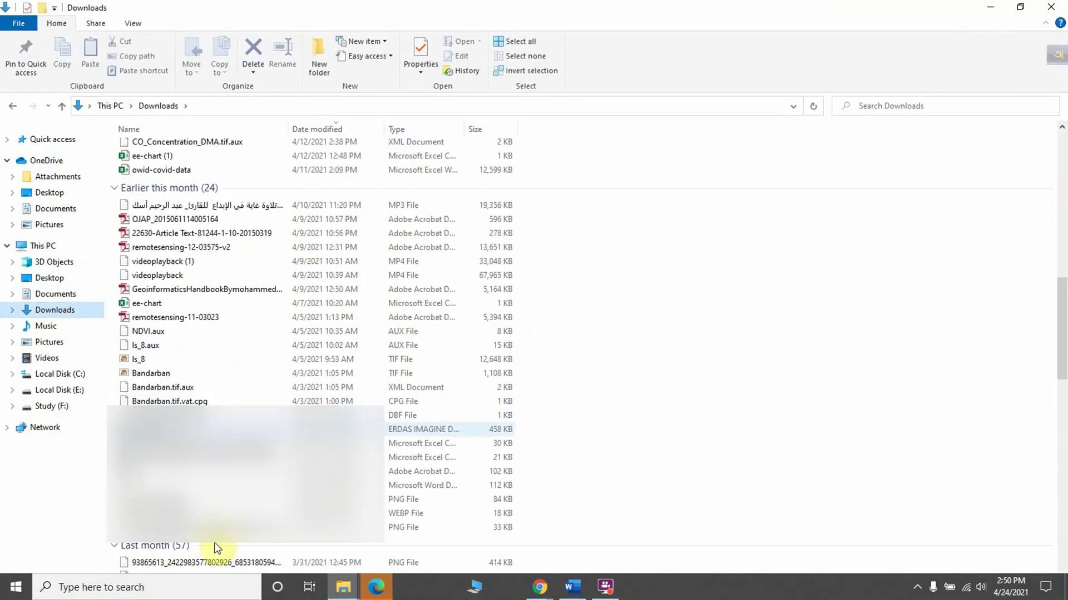
scroll(214, 543, down, 10)
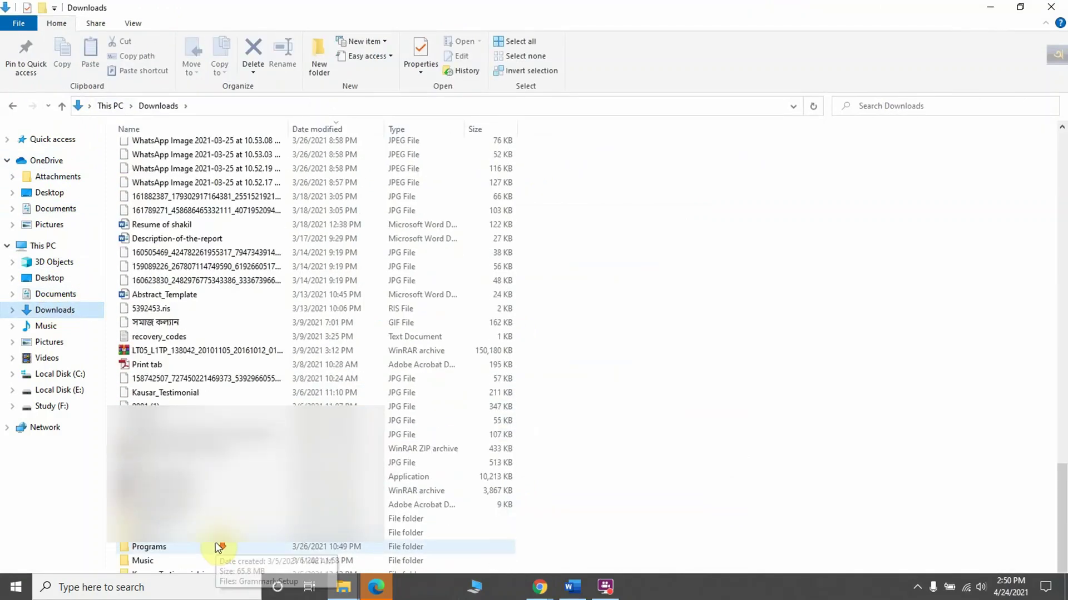
click(224, 351)
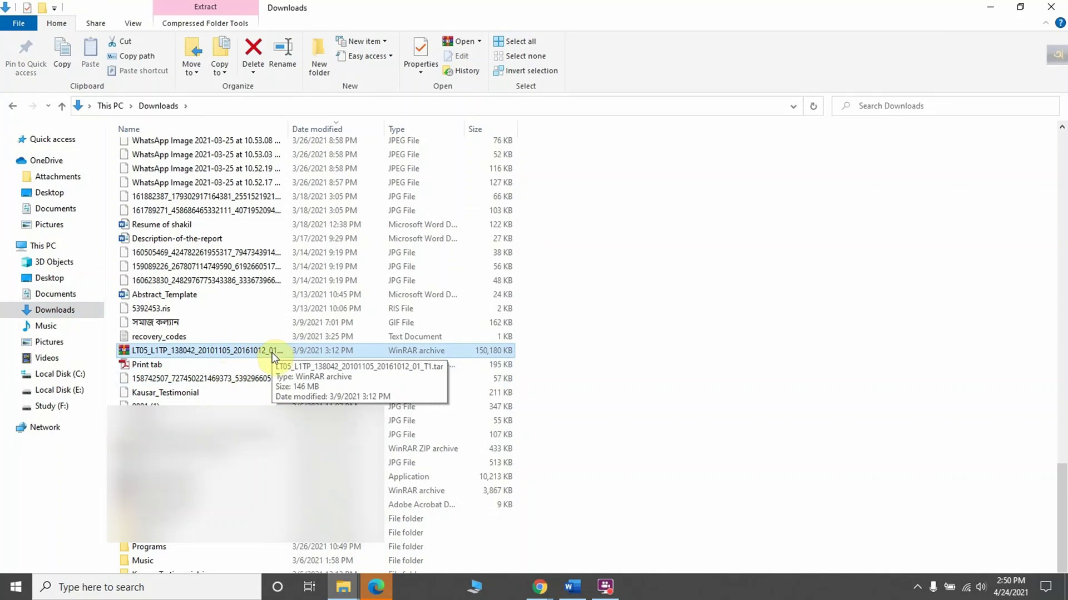
scroll(627, 445, up, 7)
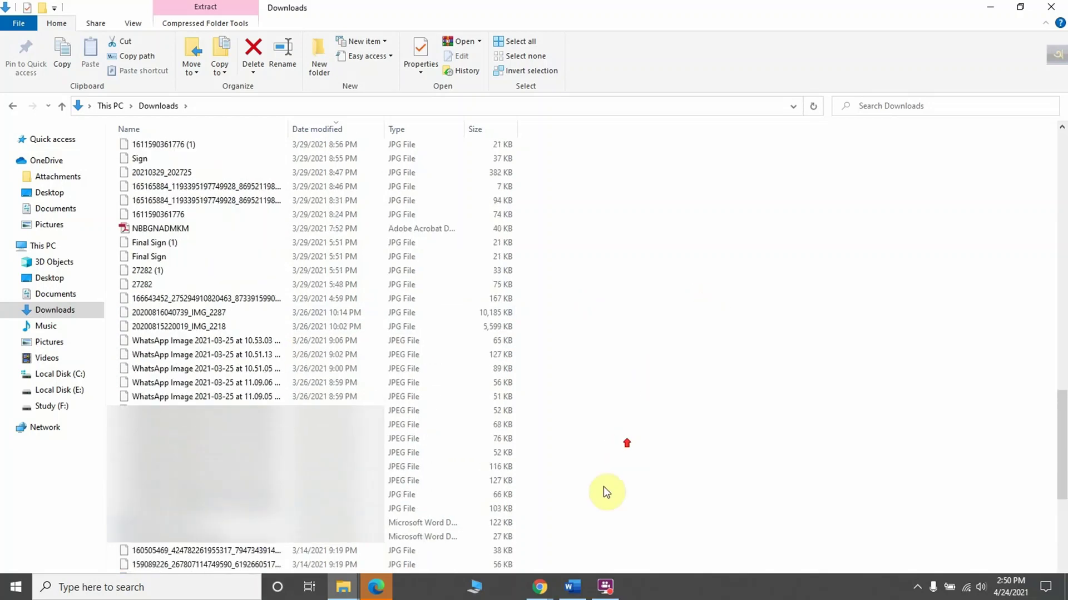
scroll(584, 219, up, 10)
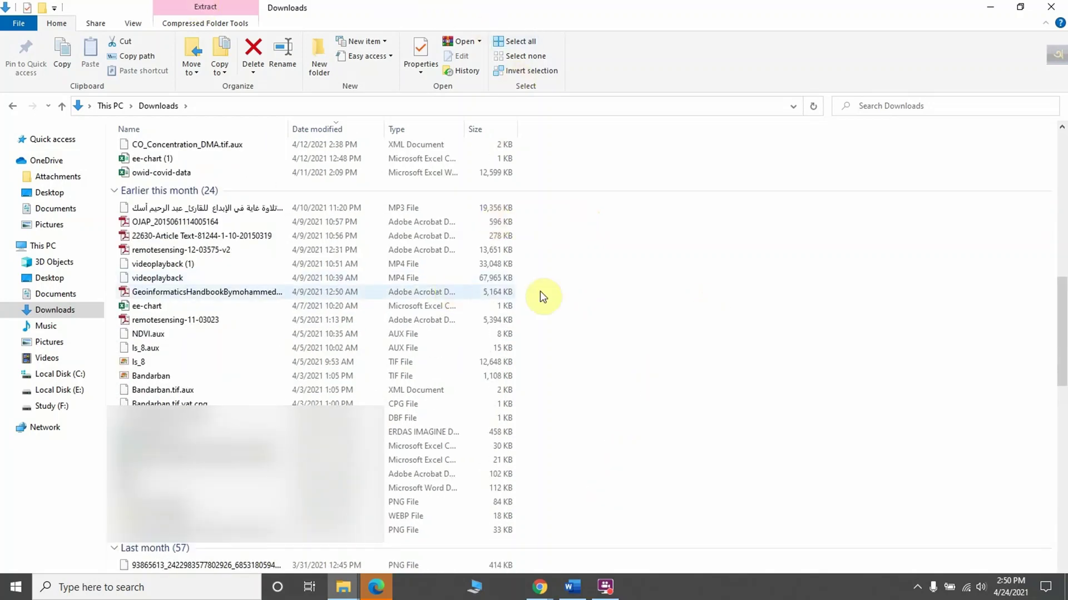